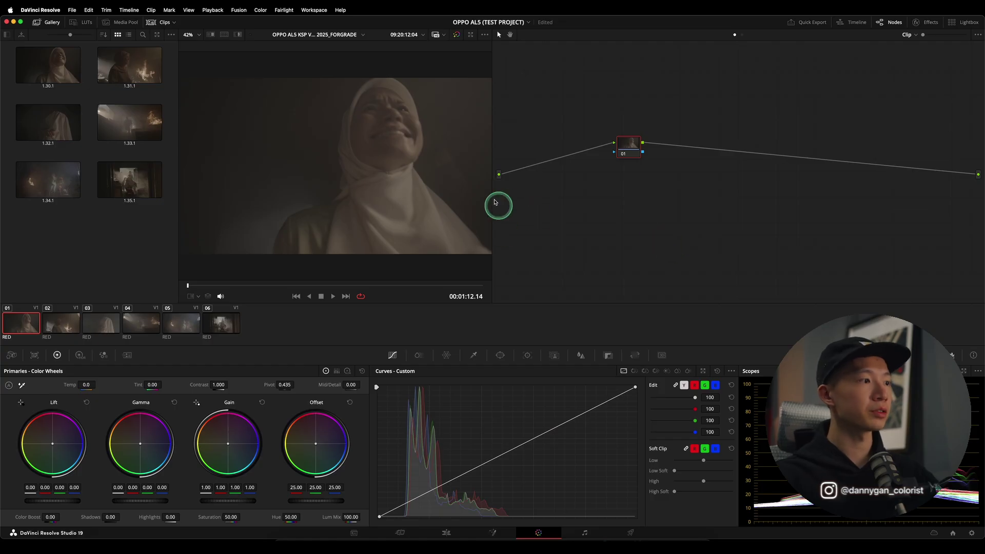
Step: Preview clips 02 through 05, then return to clip 01
click(61, 323)
click(102, 323)
click(141, 323)
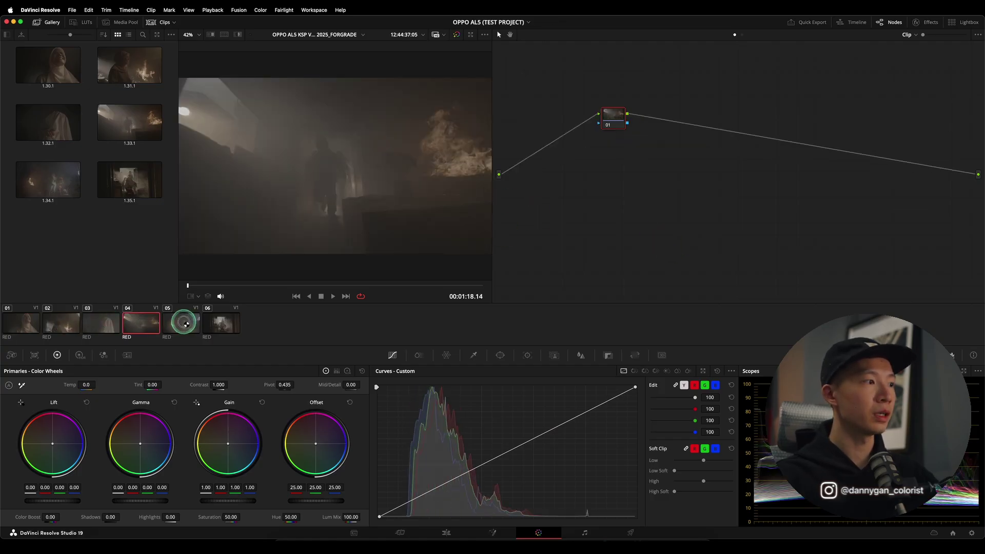
click(182, 323)
click(35, 326)
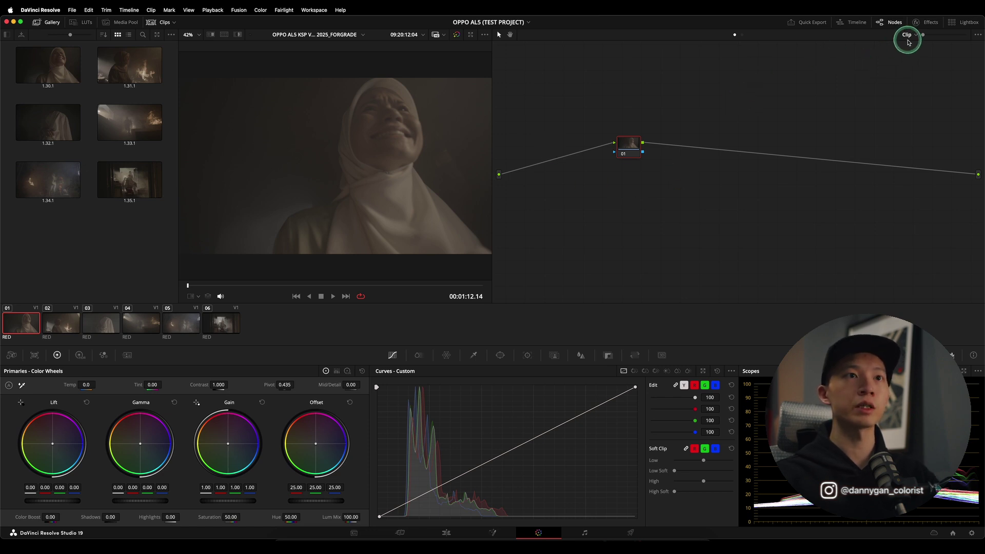
Step: Switch the node editor to the Timeline level and back to Clip
click(742, 35)
click(888, 40)
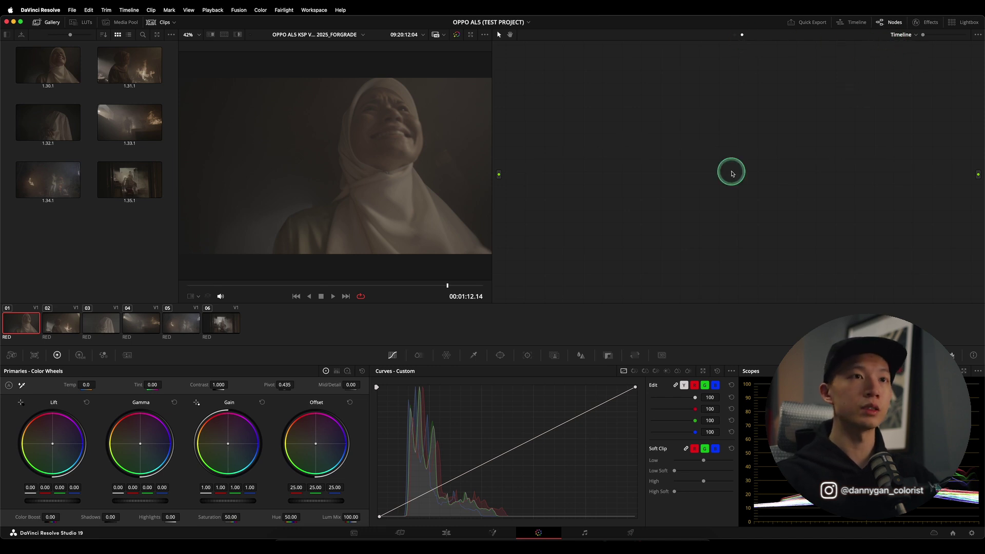
click(736, 37)
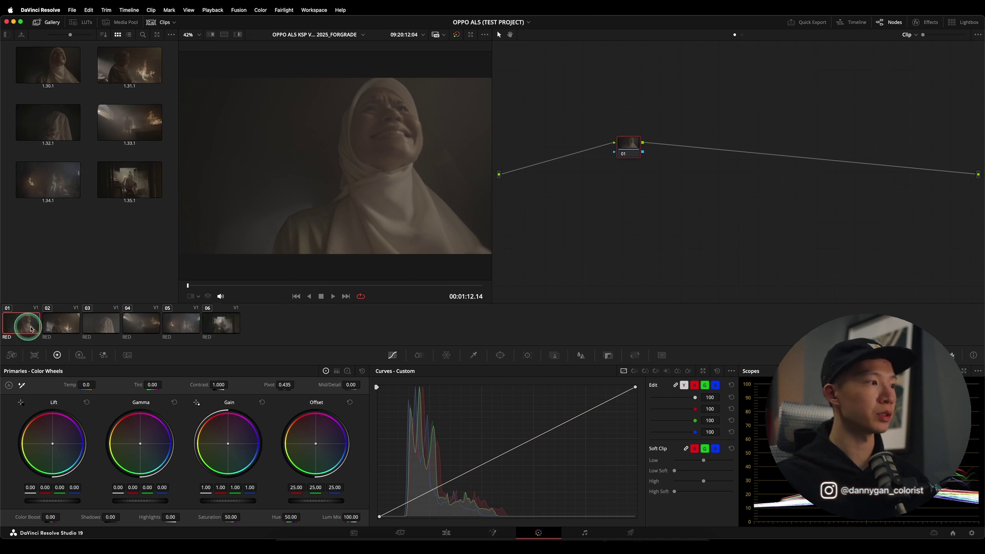
Step: Select all six RED clips and add them to a new group named SCENE 1
shift+click(222, 329)
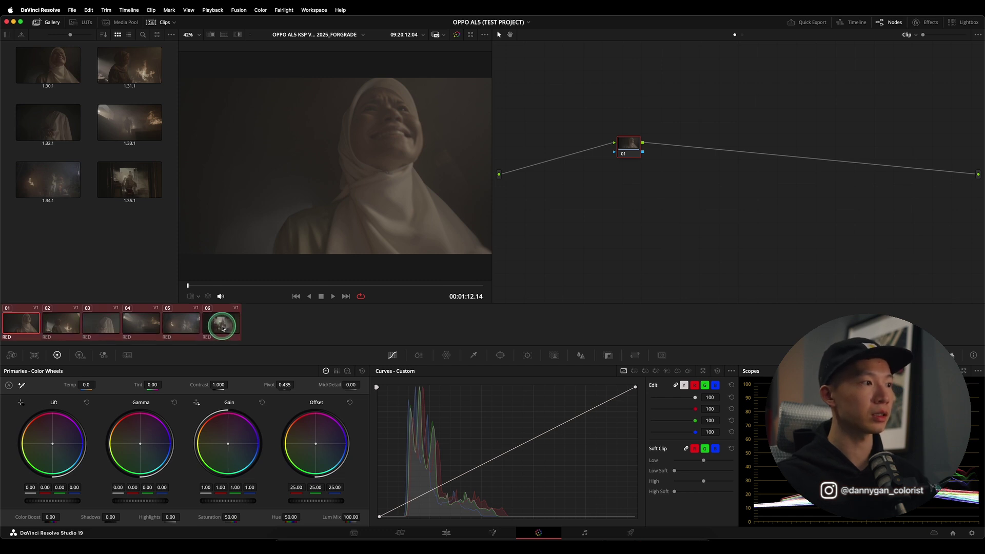
right_click(222, 323)
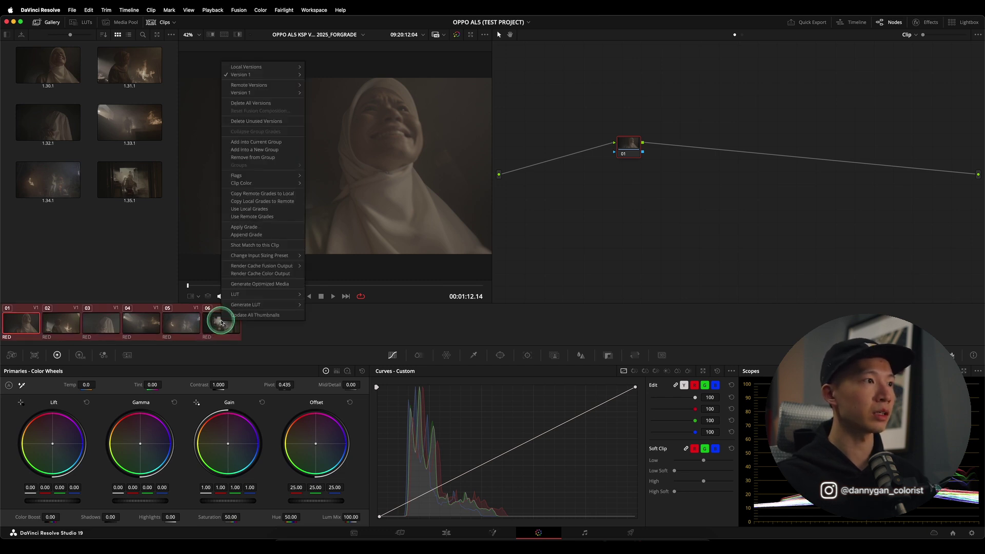
click(290, 151)
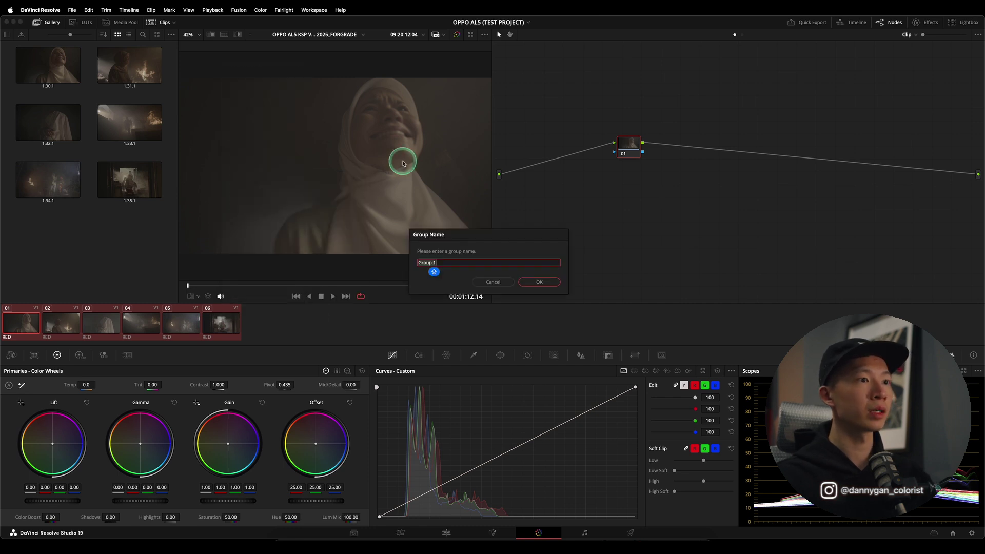
key(Caps_Lock)
text(S)
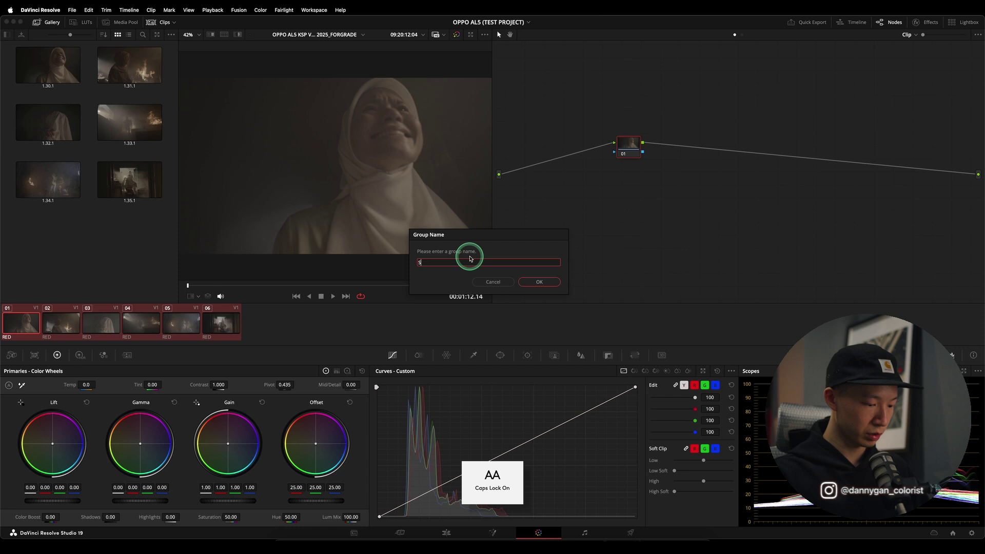
text(CENE 1)
click(538, 282)
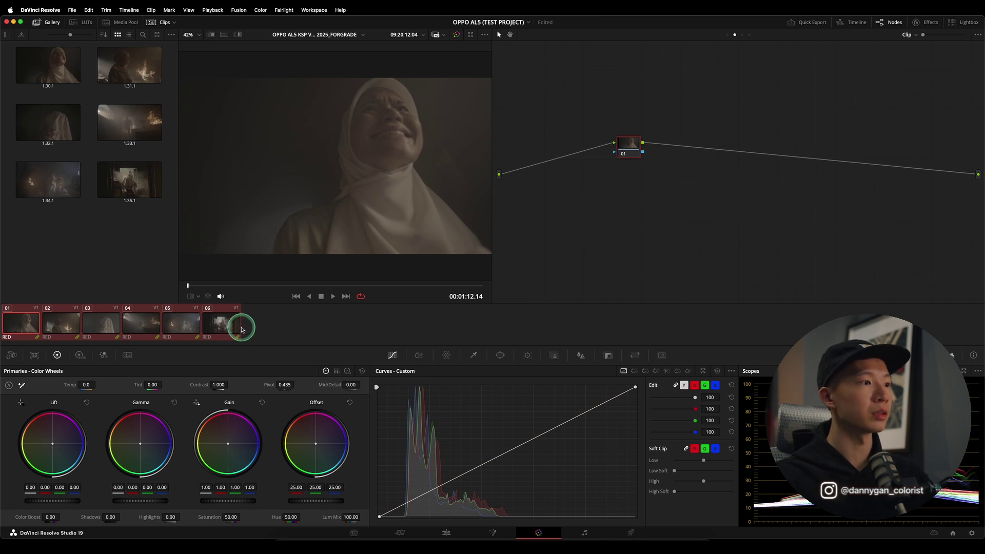
Step: Return to clip 01 and view the Group Pre-Clip, Clip and Timeline node graphs
click(66, 326)
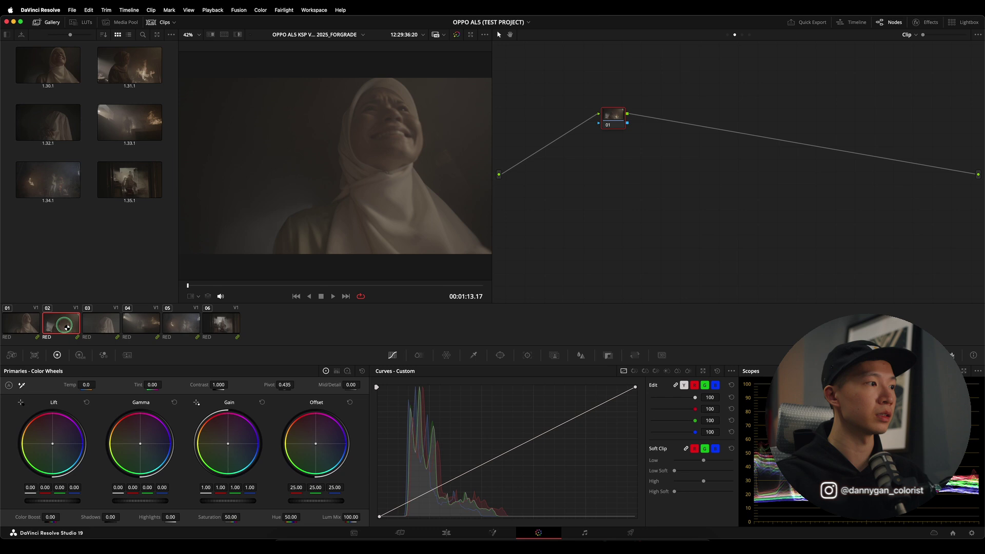
click(34, 324)
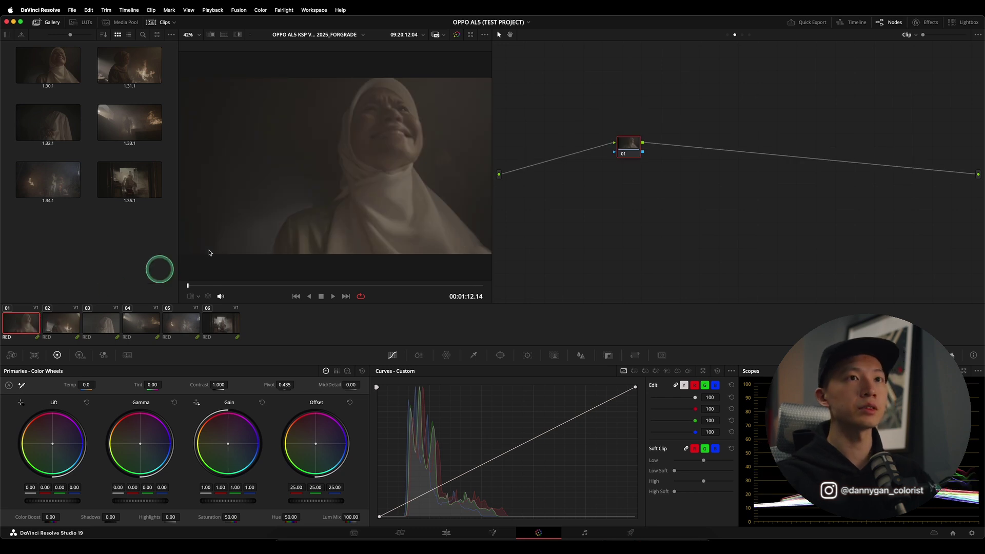
click(728, 35)
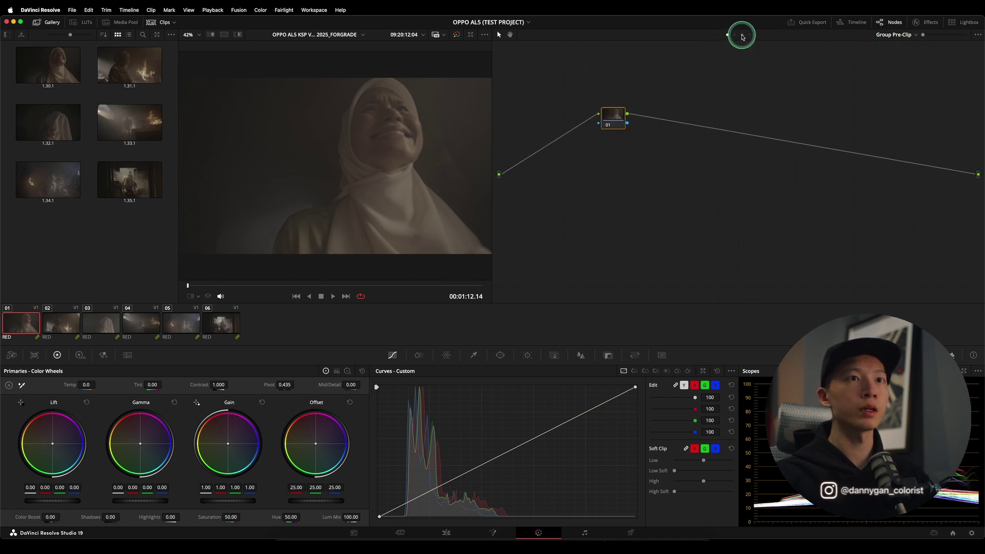
click(736, 35)
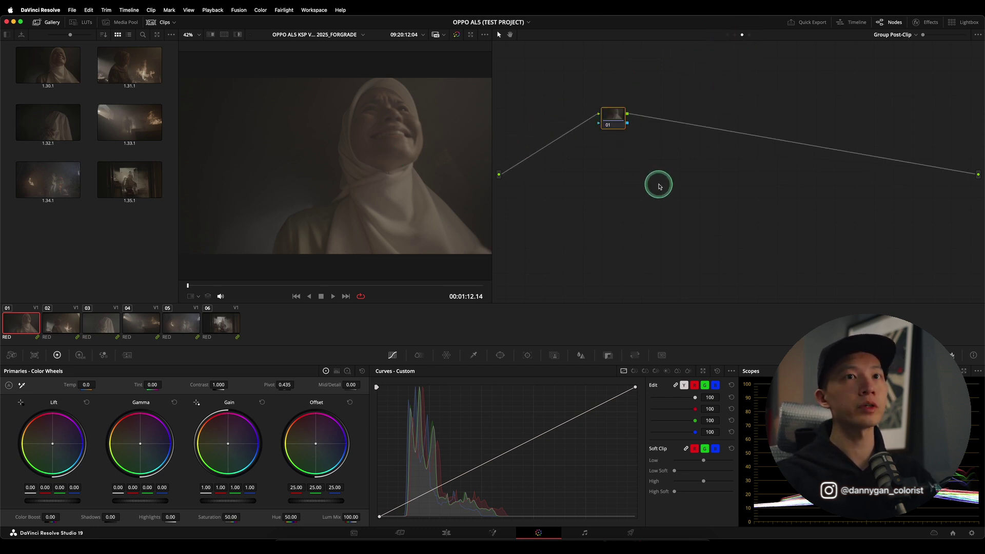
click(750, 35)
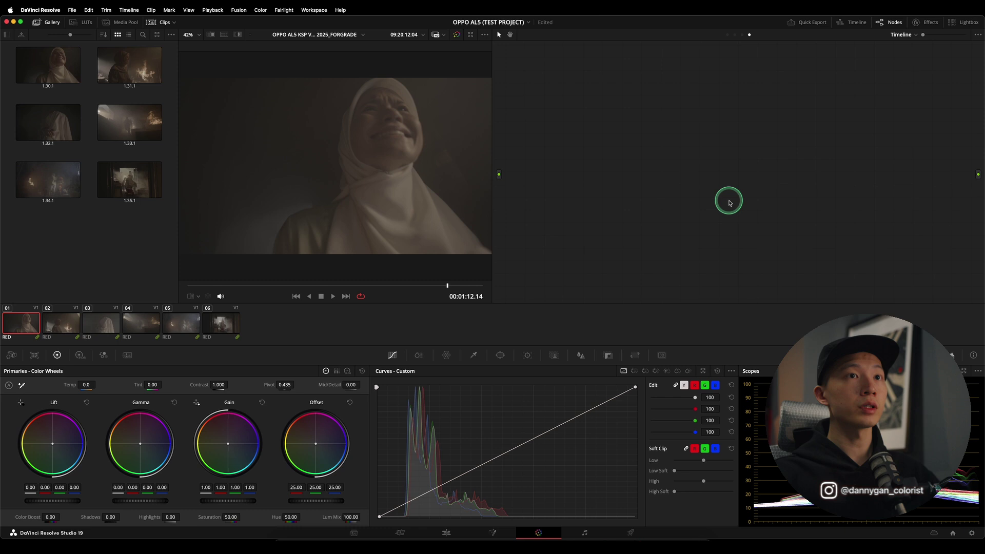
Step: Label clip 01's four nodes Pre-Clip, Clip, Post-Clip and Timeline
click(736, 37)
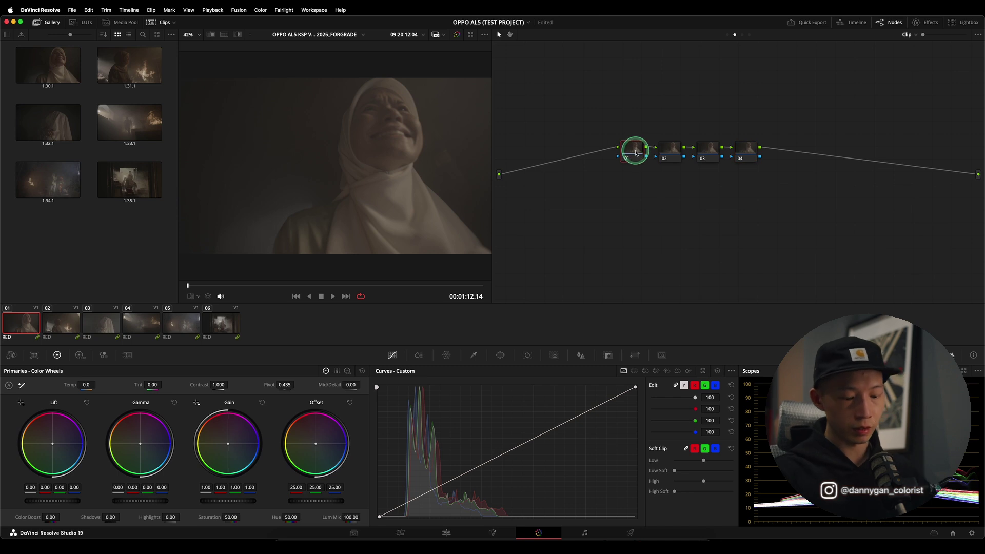
key(Caps_Lock)
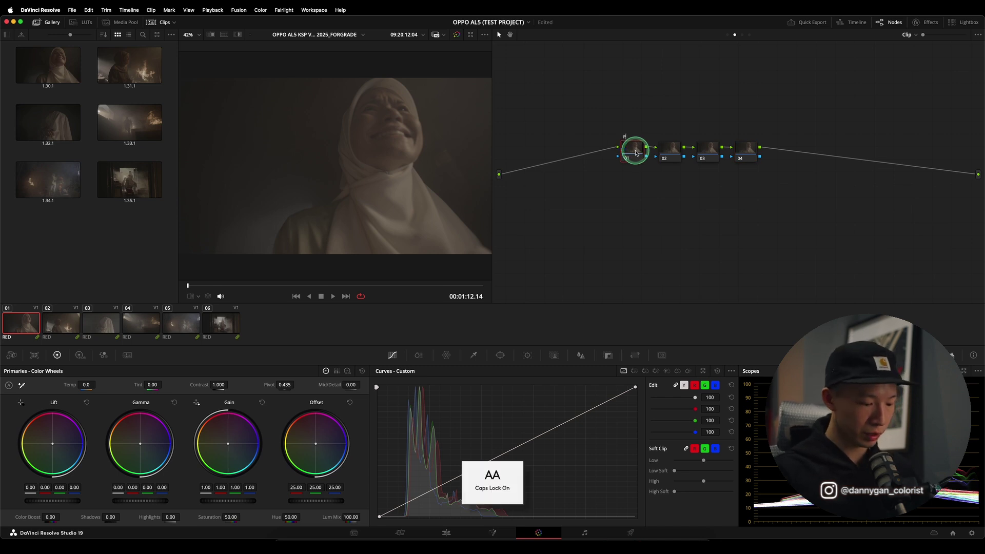
click(667, 152)
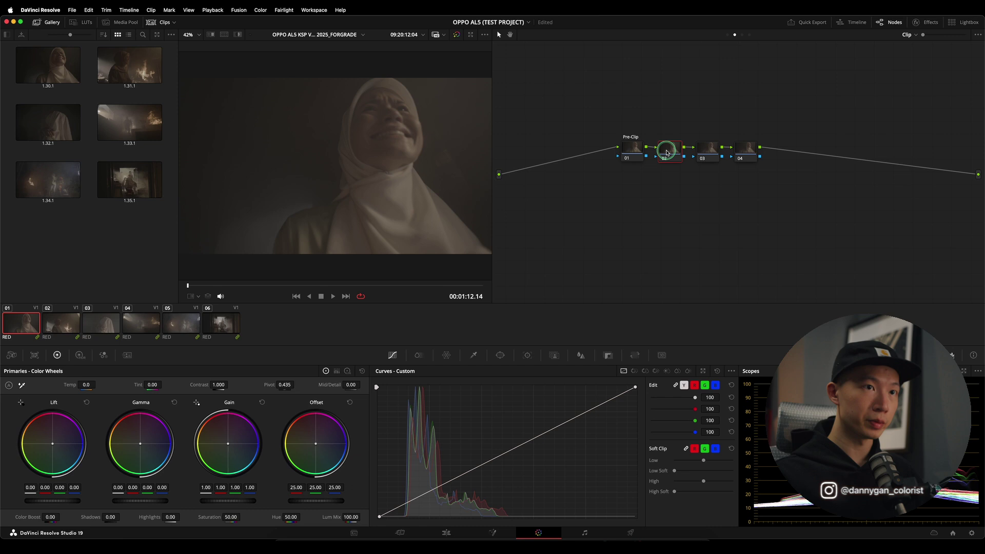
key(Caps_Lock)
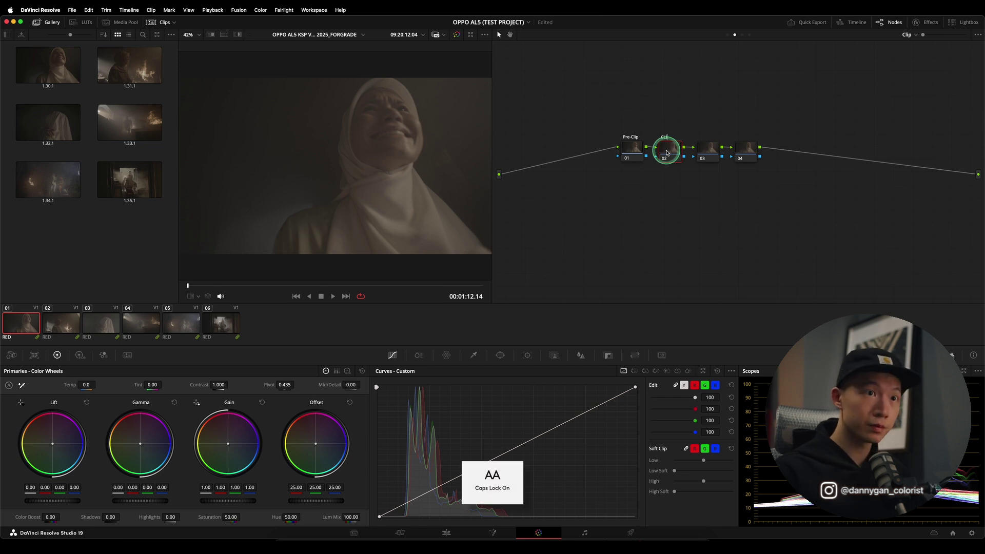
click(711, 150)
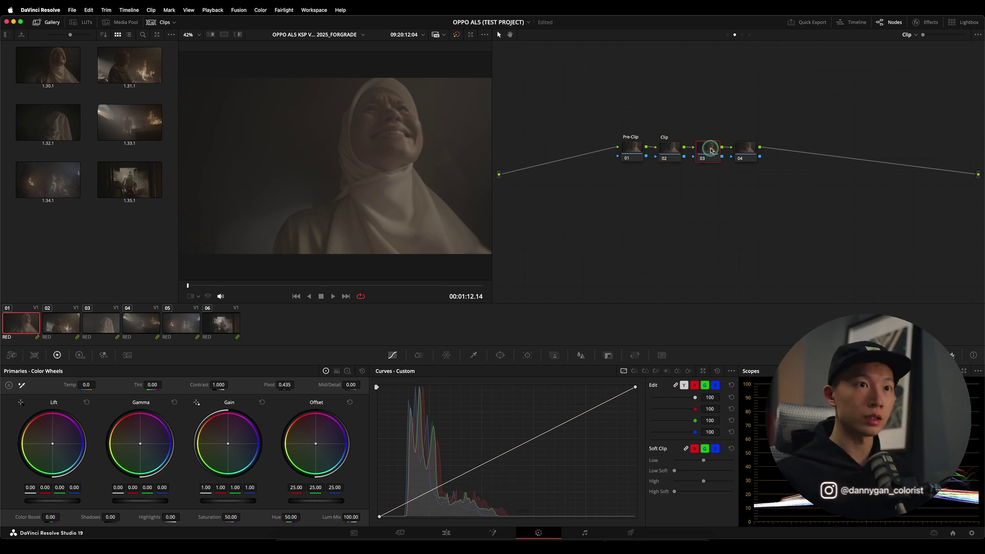
key(Caps_Lock)
text(Post-Clip)
click(747, 150)
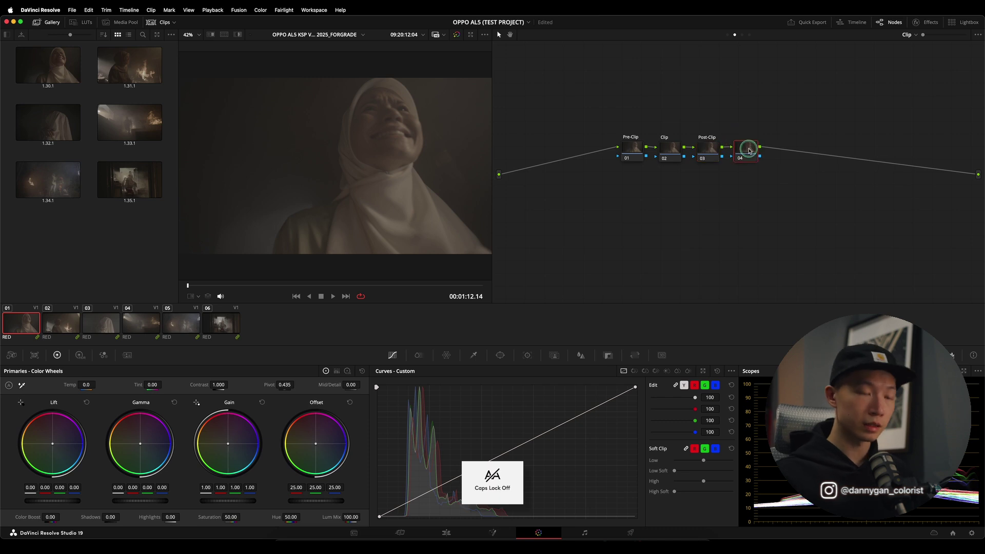
text(Timeline)
click(928, 40)
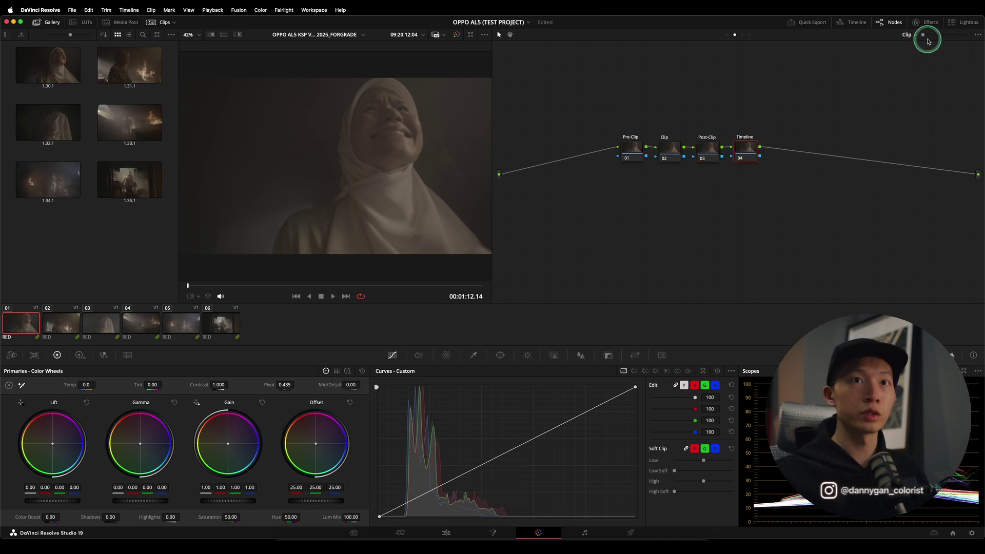
Step: Reposition the node chain, then reset all grades and nodes, centring the single node 01
drag(926, 36, 952, 35)
click(524, 128)
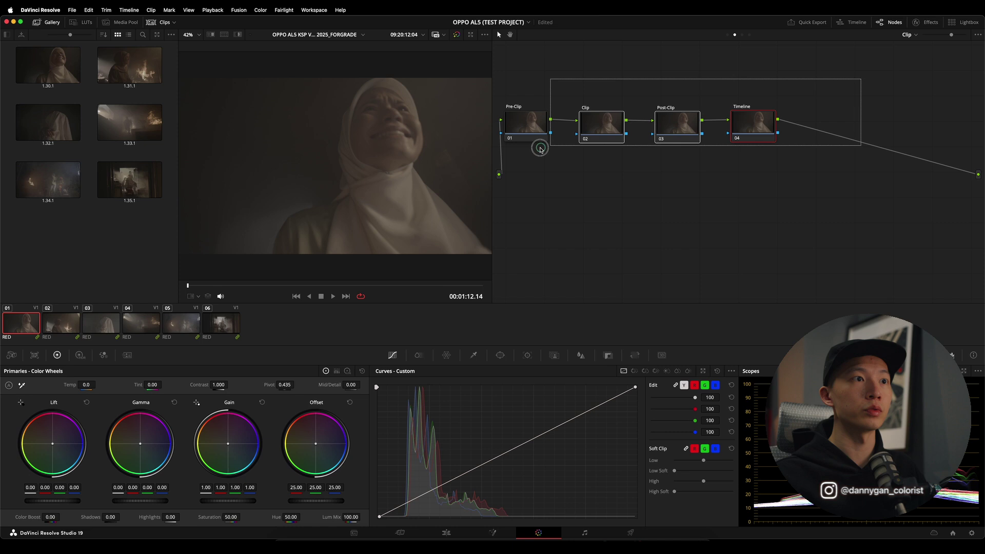
drag(523, 128, 590, 169)
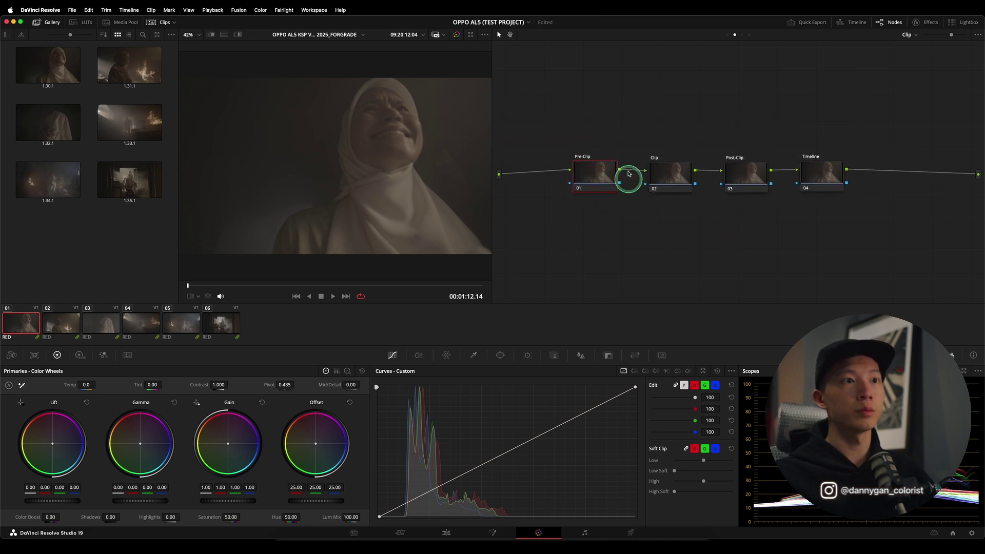
click(603, 189)
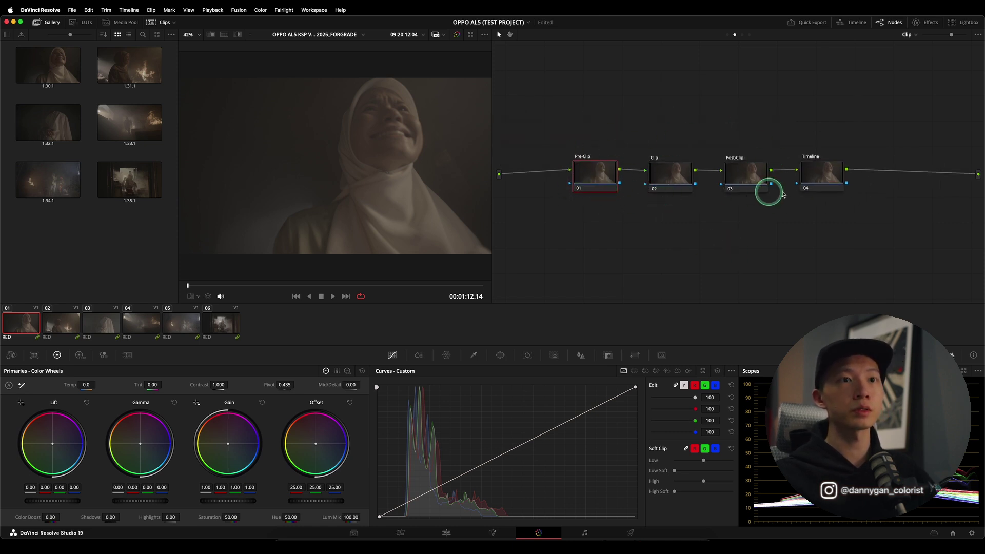
right_click(786, 230)
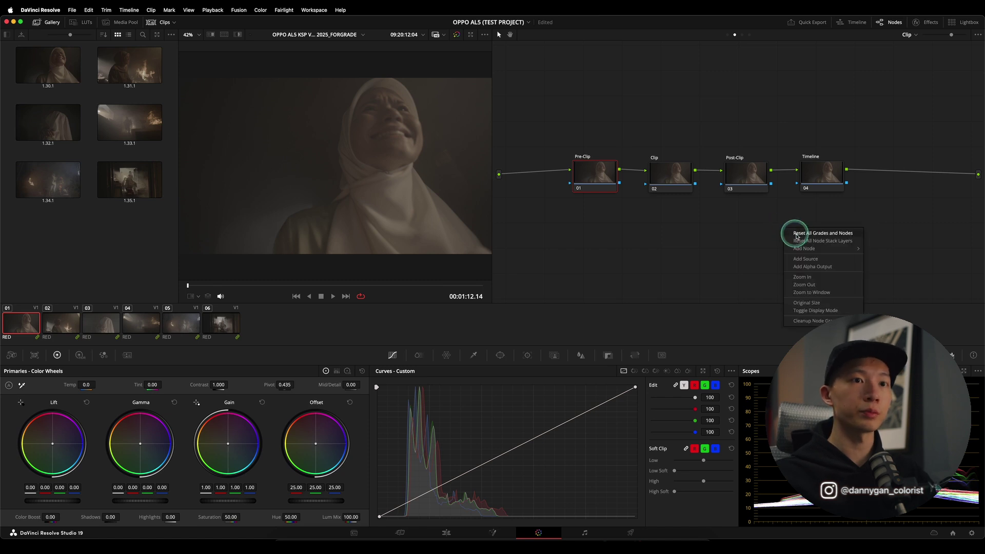
click(800, 236)
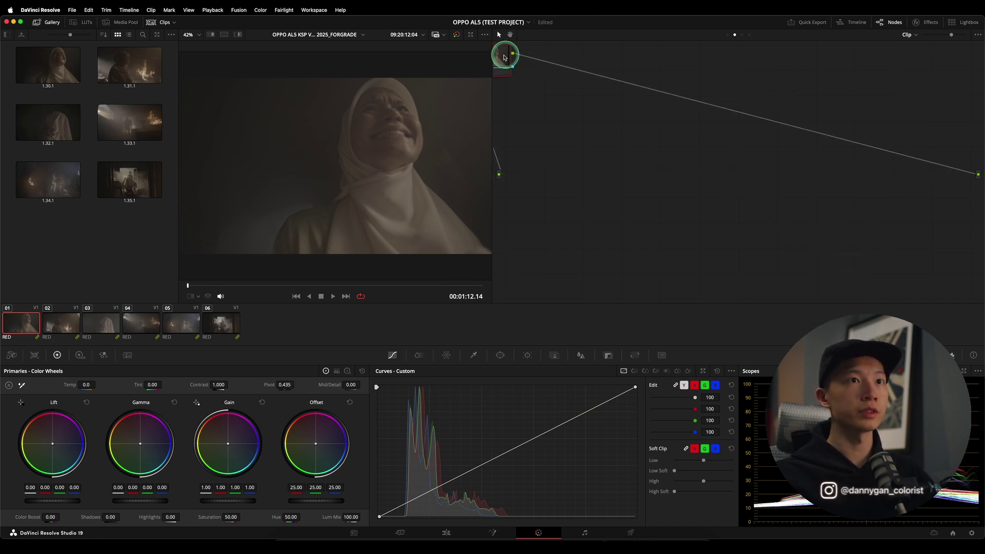
drag(506, 48, 705, 192)
Step: Centre the group Pre-Clip node and apply Color Space Transform to it
drag(951, 34, 916, 37)
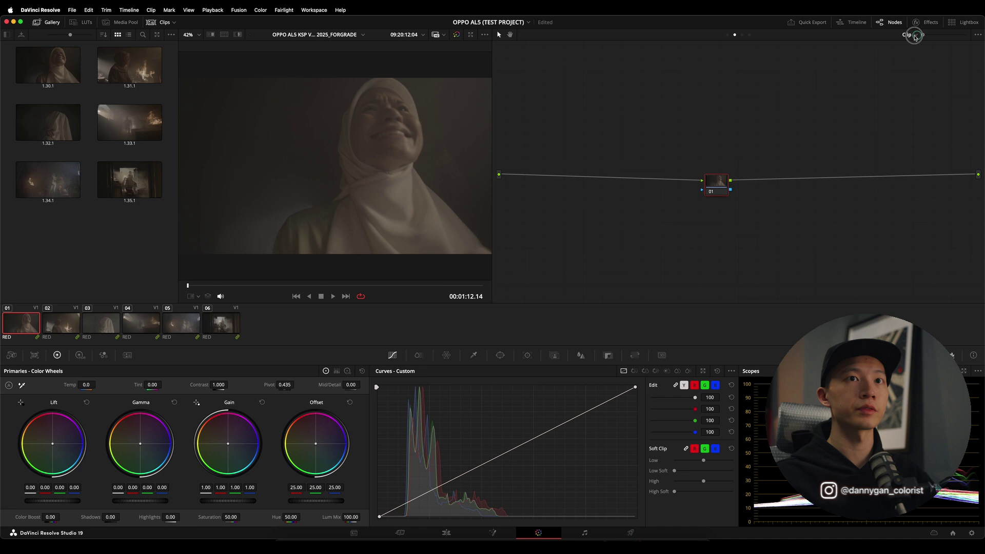
click(729, 34)
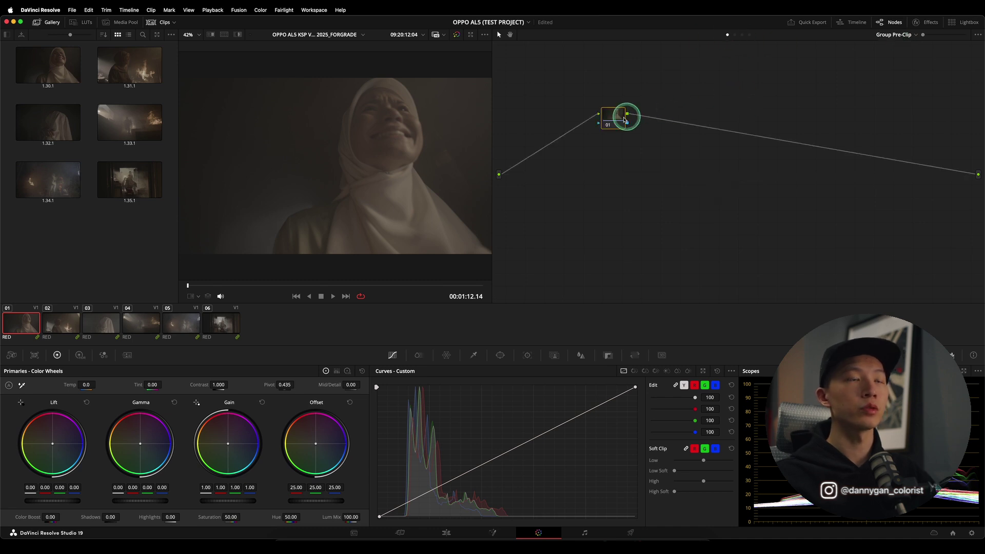
drag(625, 115, 696, 160)
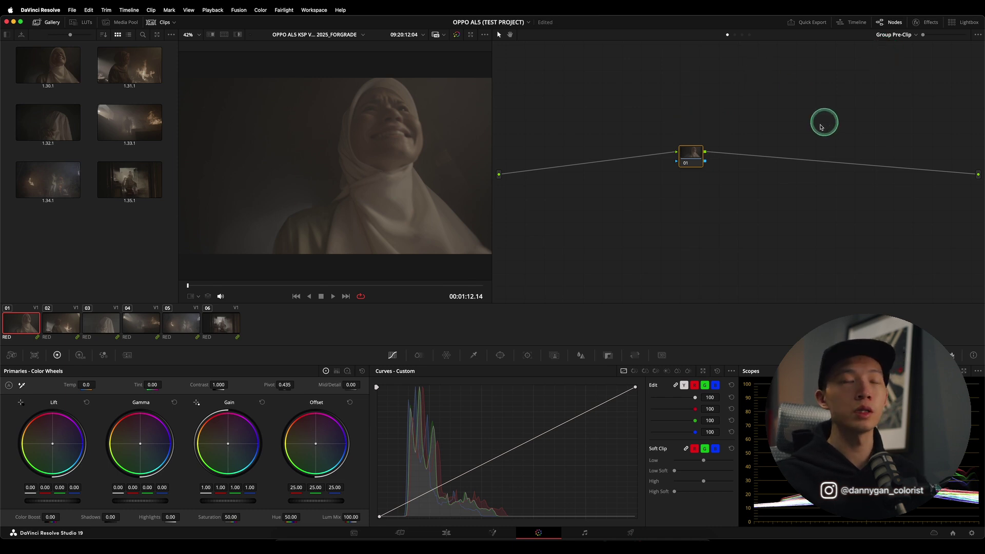
click(934, 23)
drag(881, 223, 662, 155)
Step: Set input to REDWideGamutRGB / RED Log3G10 and output to DaVinci Wide Gamut / DaVinci Intermediate
click(908, 70)
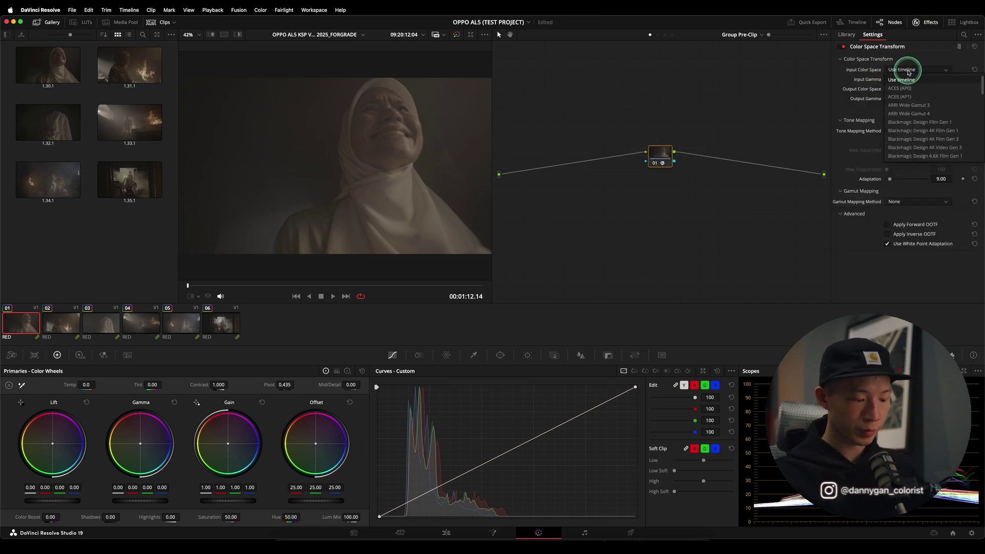
scroll(918, 144, down, 10)
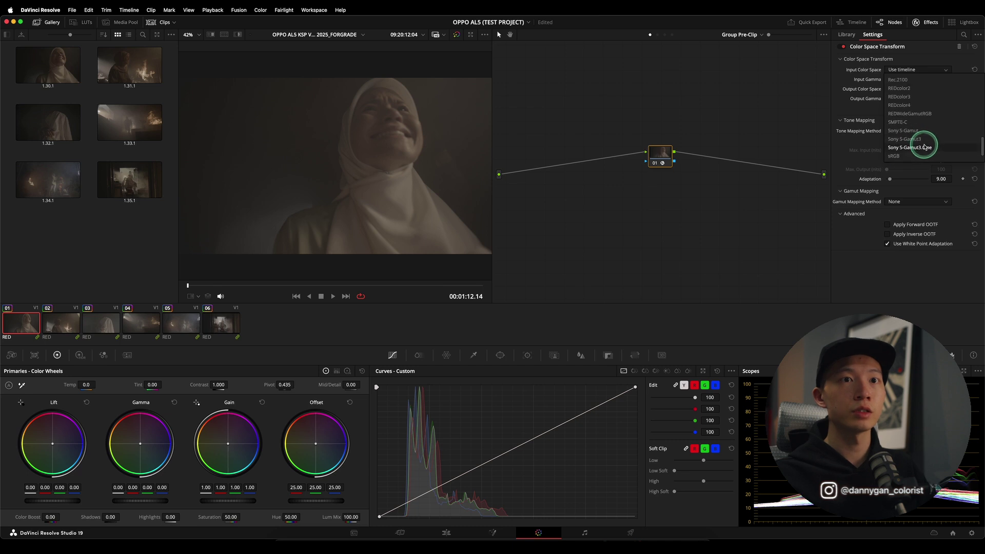
click(911, 113)
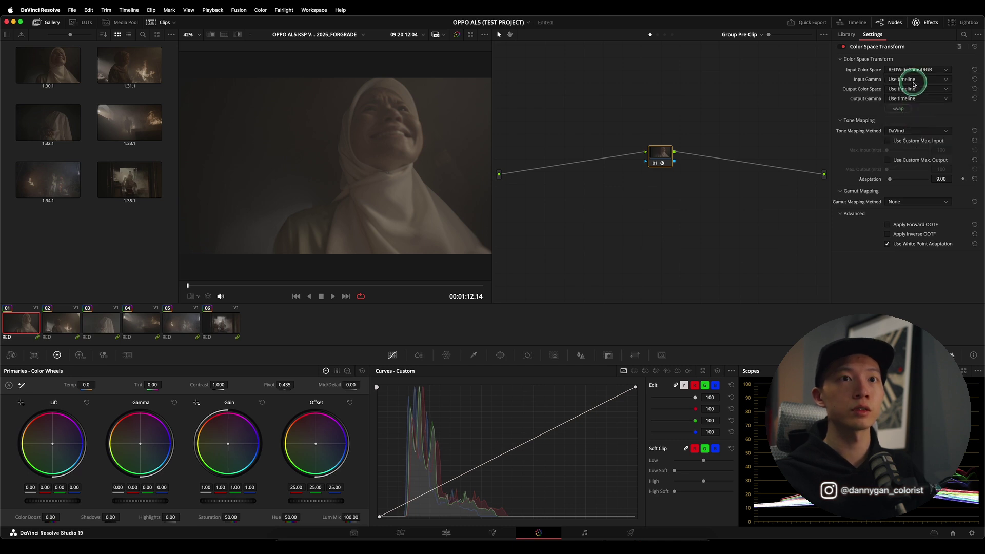
click(913, 80)
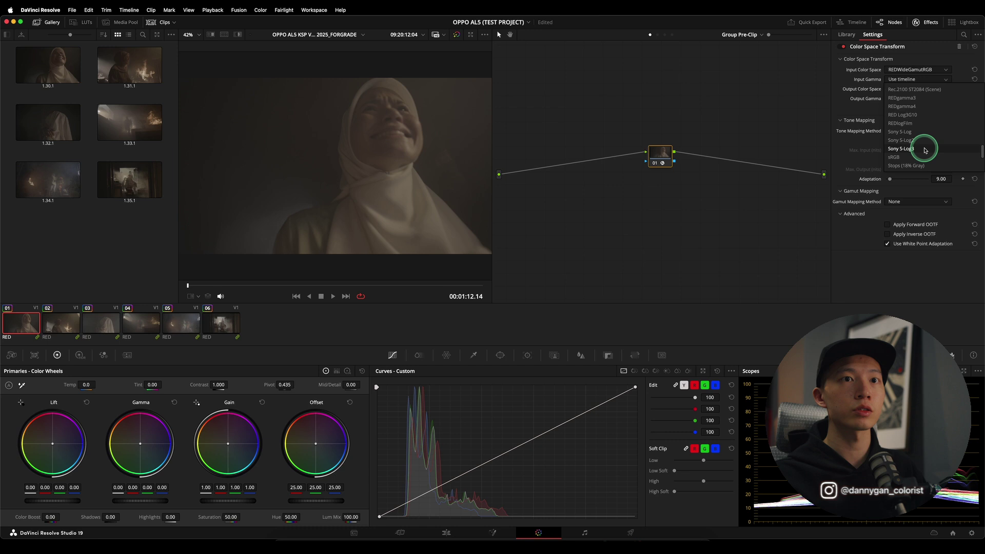
click(903, 114)
click(909, 89)
scroll(910, 108, up, 3)
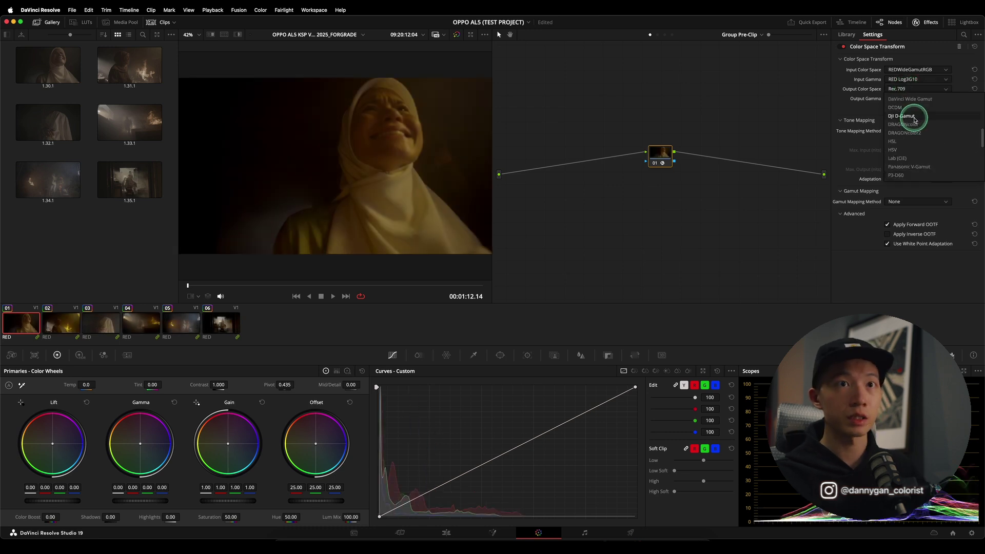
click(913, 105)
click(916, 98)
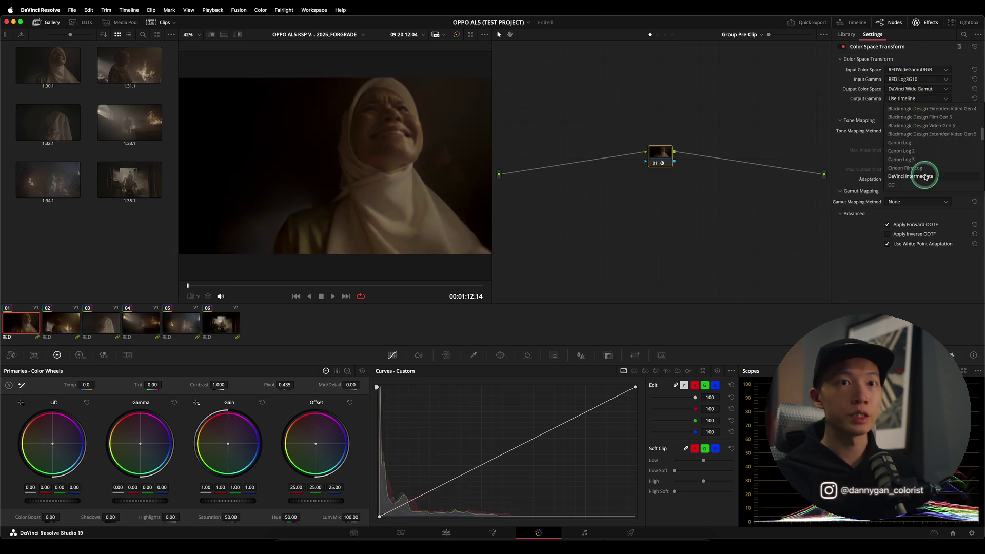
click(911, 184)
Step: Label the pre-clip transform node IDT, then show the Group Post-Clip graph
click(927, 22)
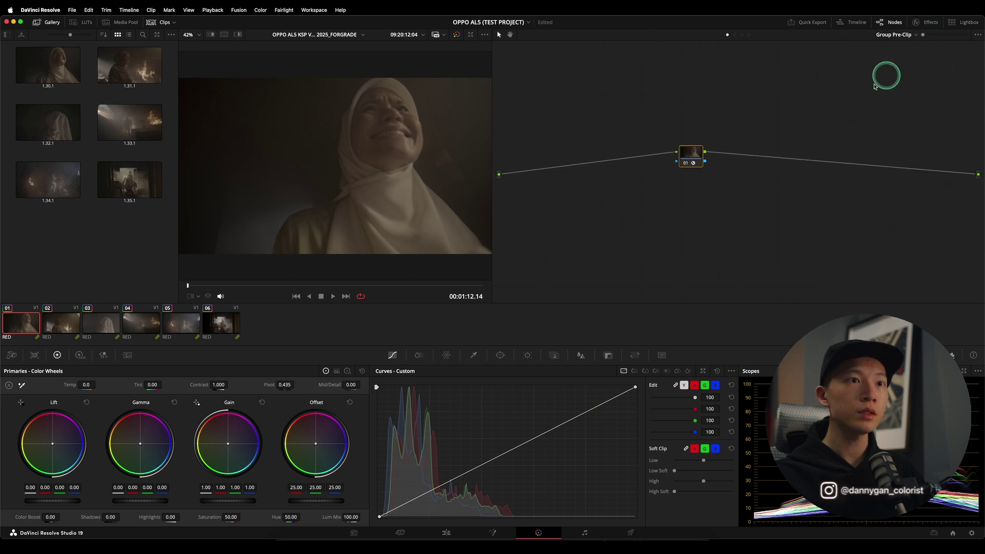
click(692, 154)
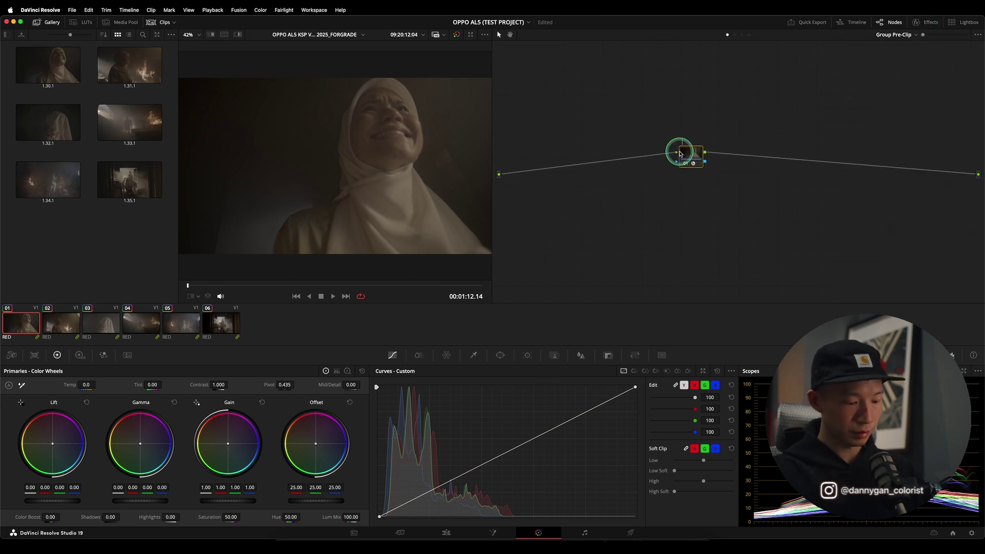
key(Caps_Lock)
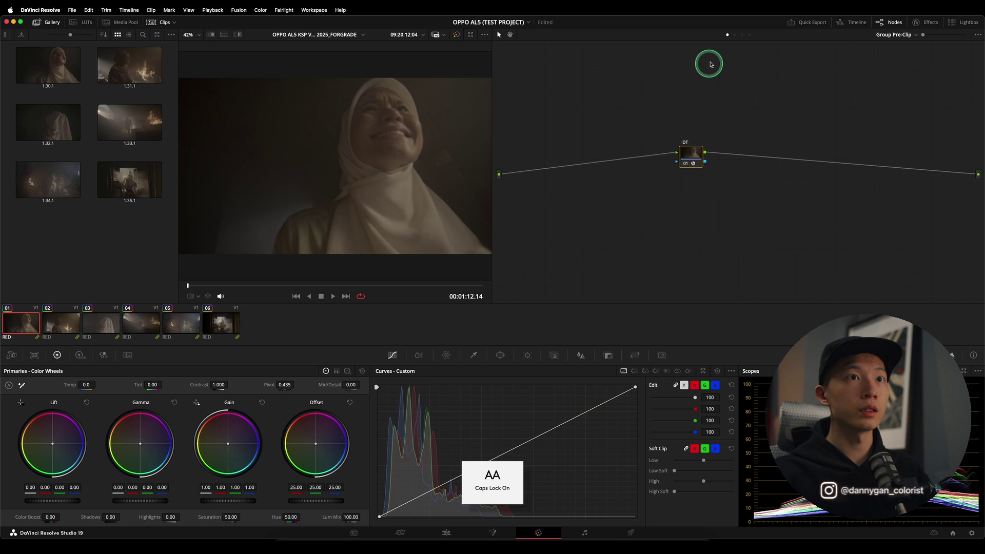
click(742, 35)
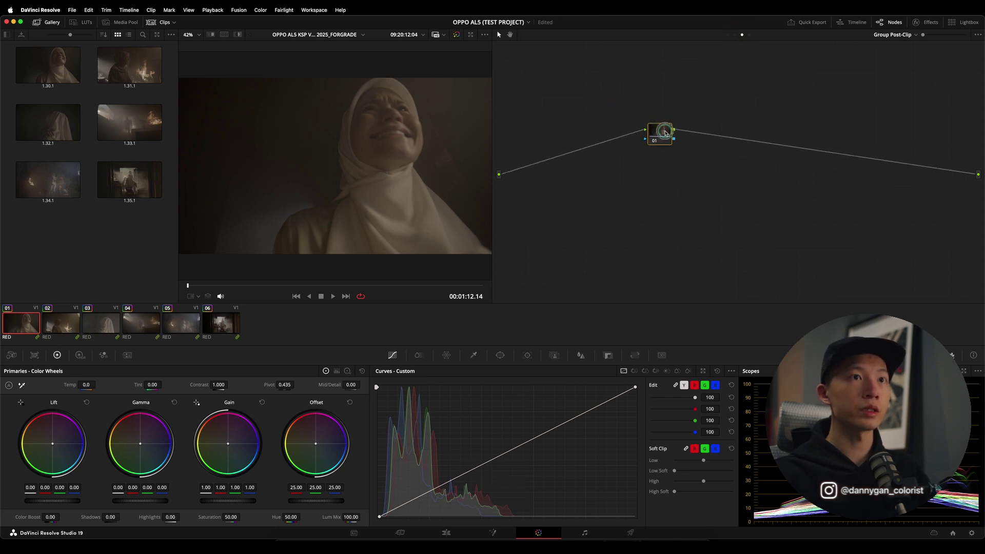
click(727, 34)
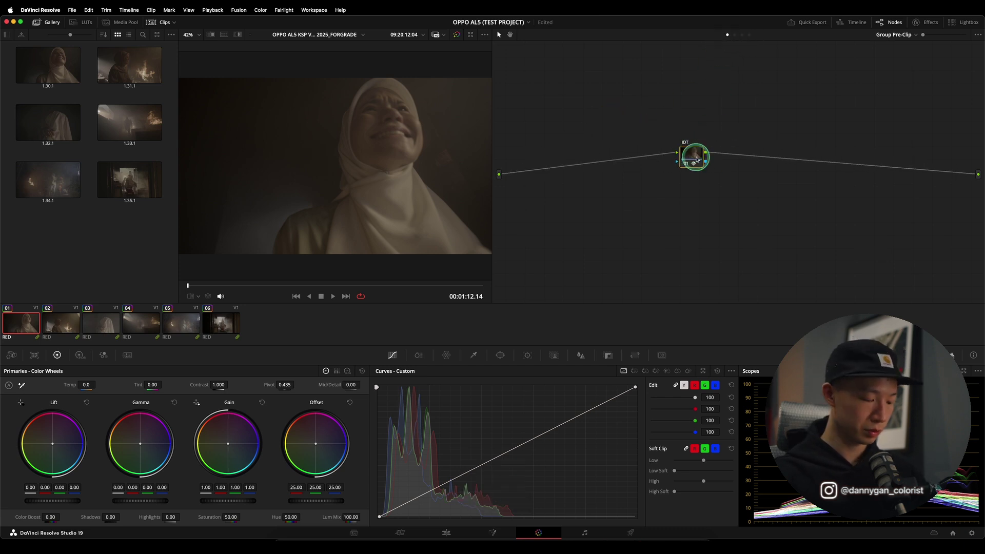
click(742, 34)
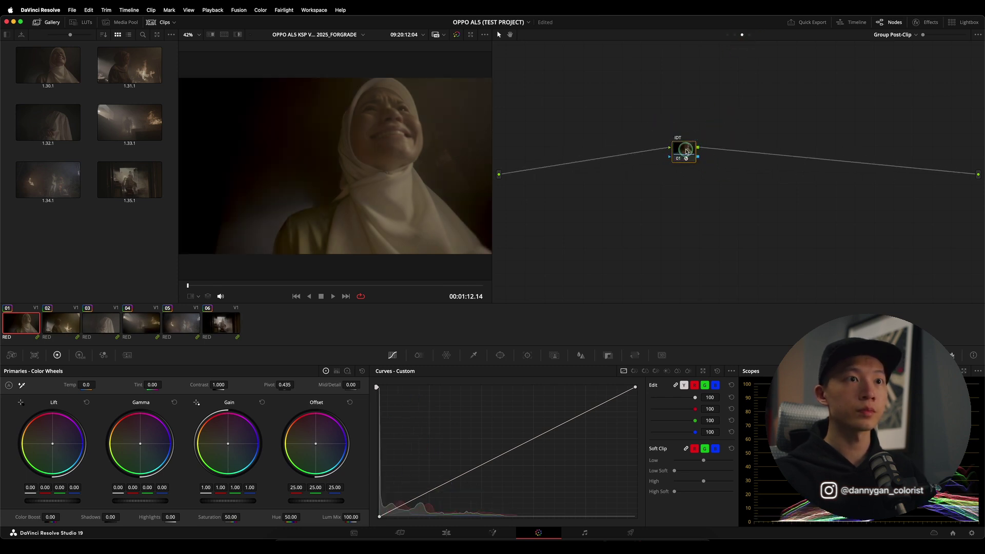
Step: Swap the ODT transform's spaces and set the output to Rec.709 with Gamma 2.4
click(930, 22)
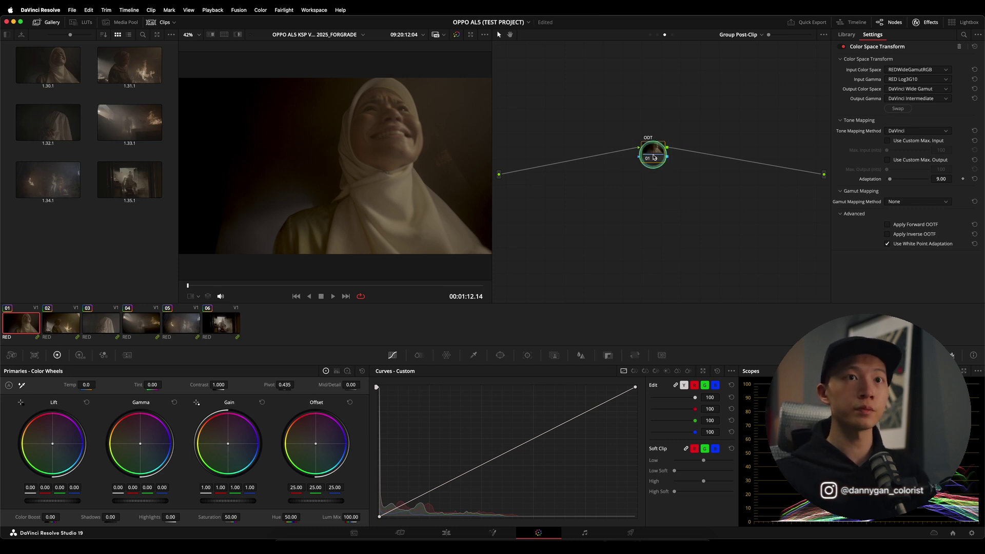
click(898, 108)
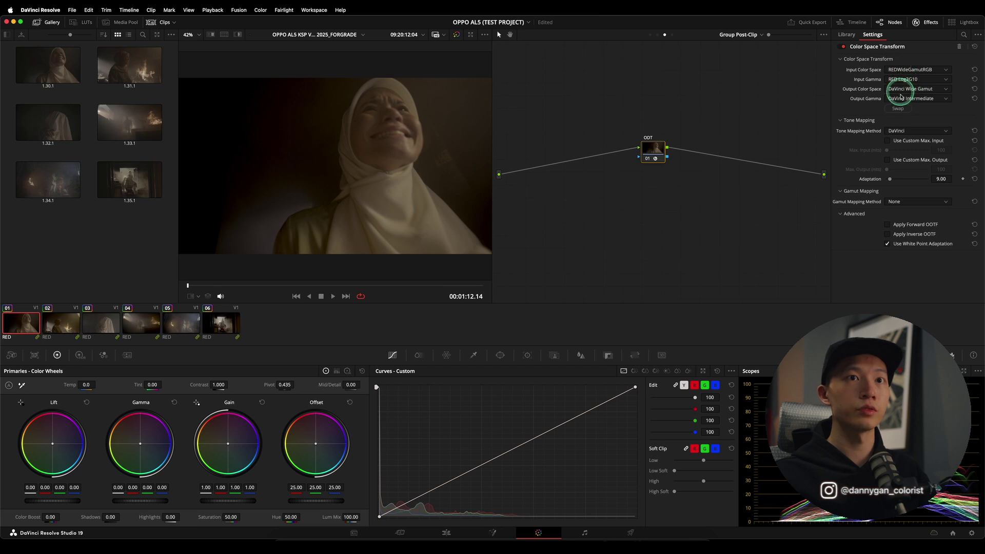
click(912, 89)
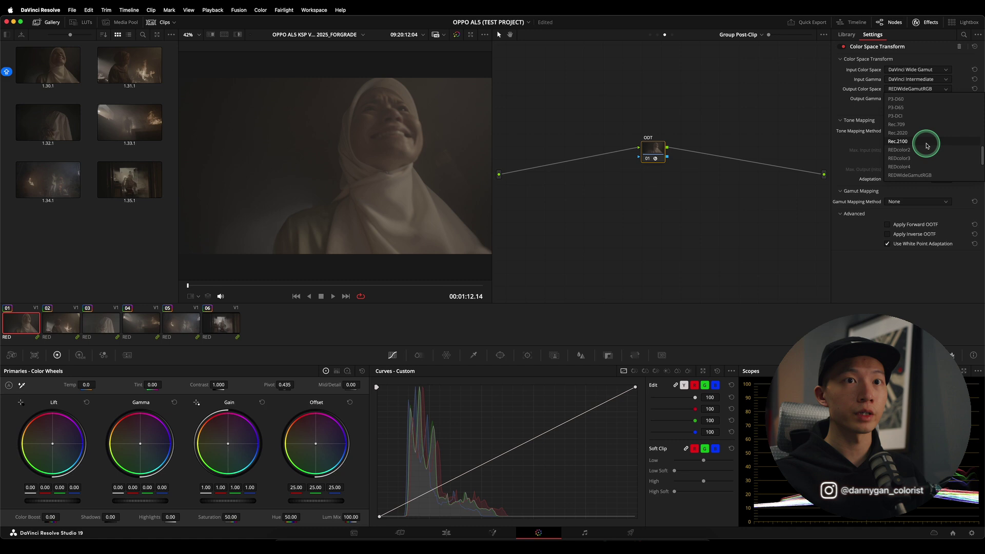
click(899, 124)
click(917, 99)
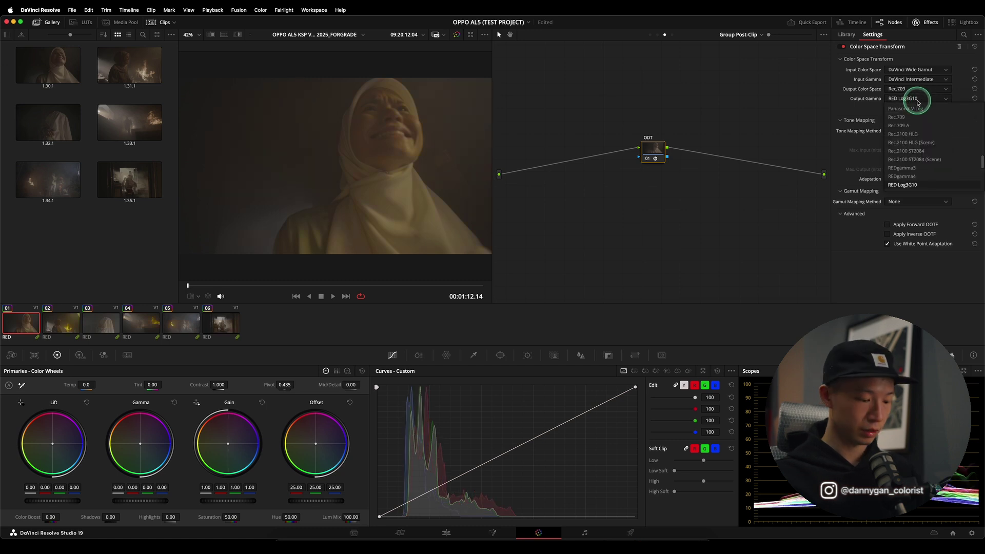
scroll(919, 134, up, 5)
click(926, 135)
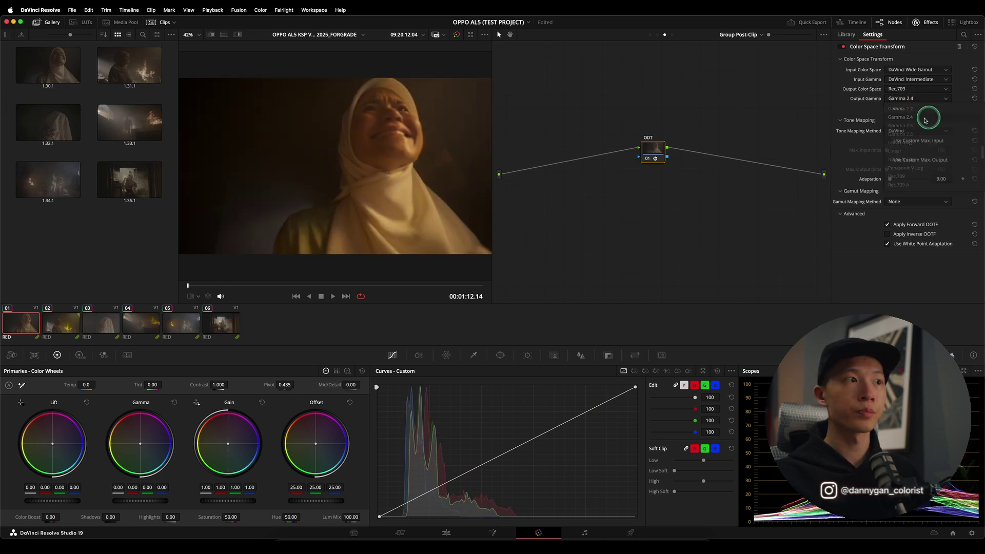
click(937, 29)
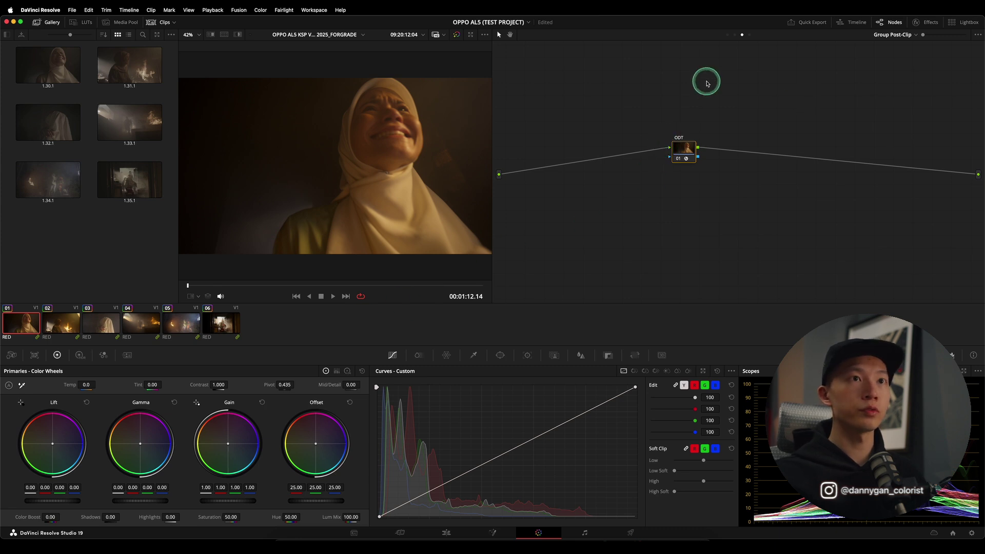
Step: Check the IDT and ODT nodes and preview clips 02–06 with the group transforms
click(727, 35)
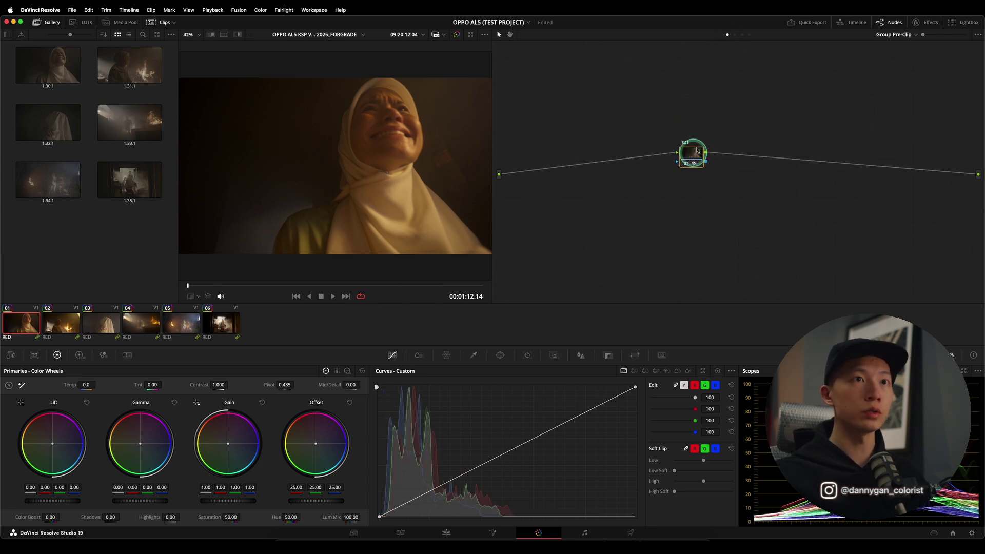
click(742, 35)
click(63, 324)
click(101, 323)
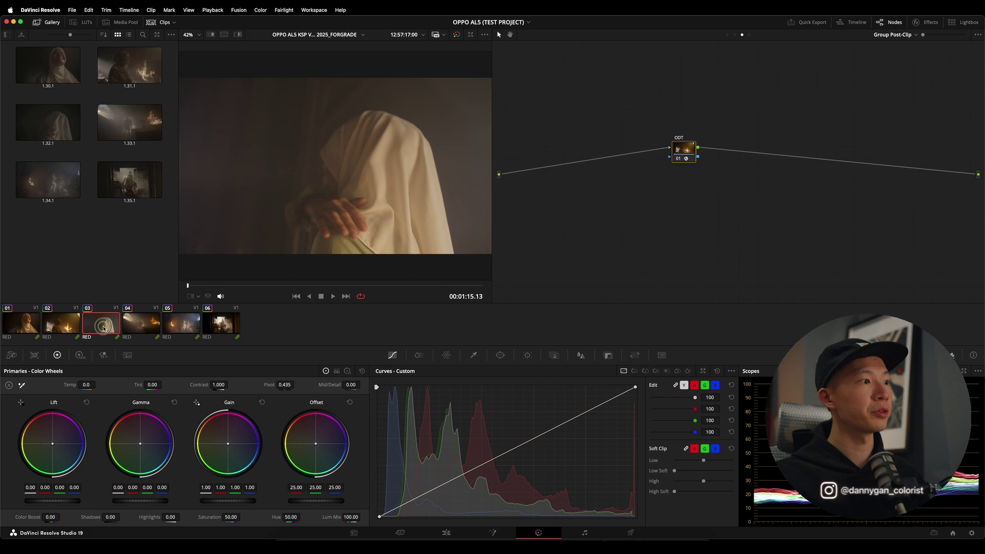
click(141, 323)
click(182, 323)
click(221, 327)
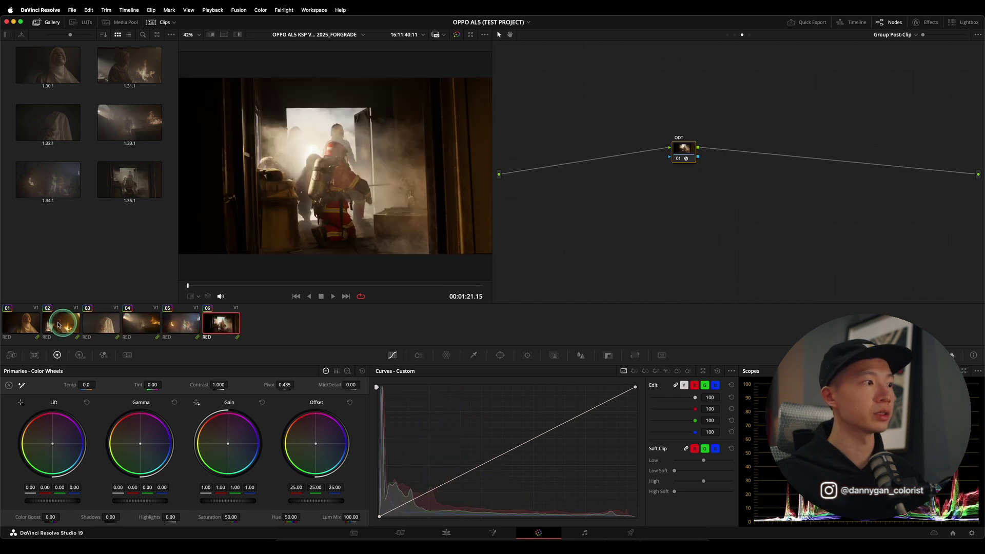
Step: Play back the clips from clip 02 with looped playback turned off
click(21, 324)
click(61, 323)
click(662, 275)
key(space)
key(ctrl+/)
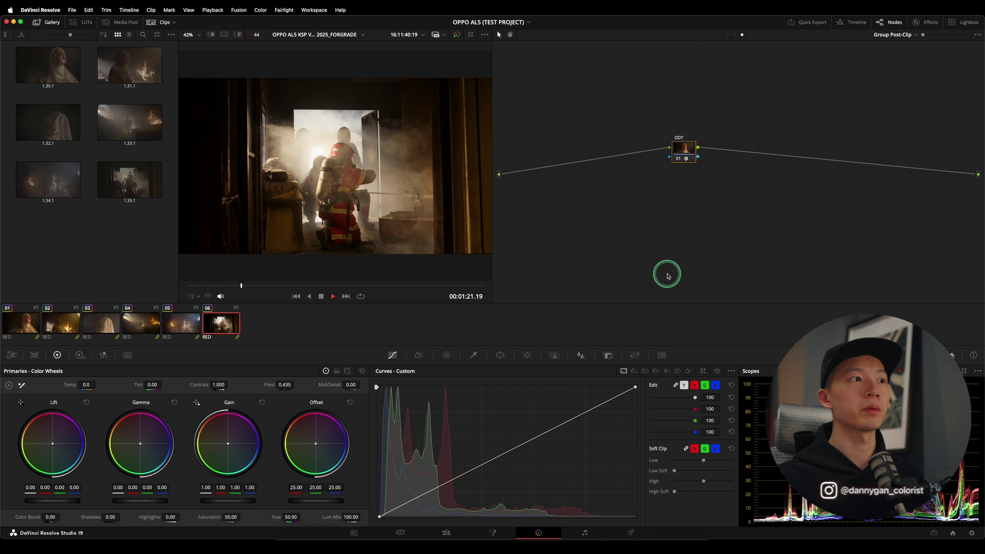
key(space)
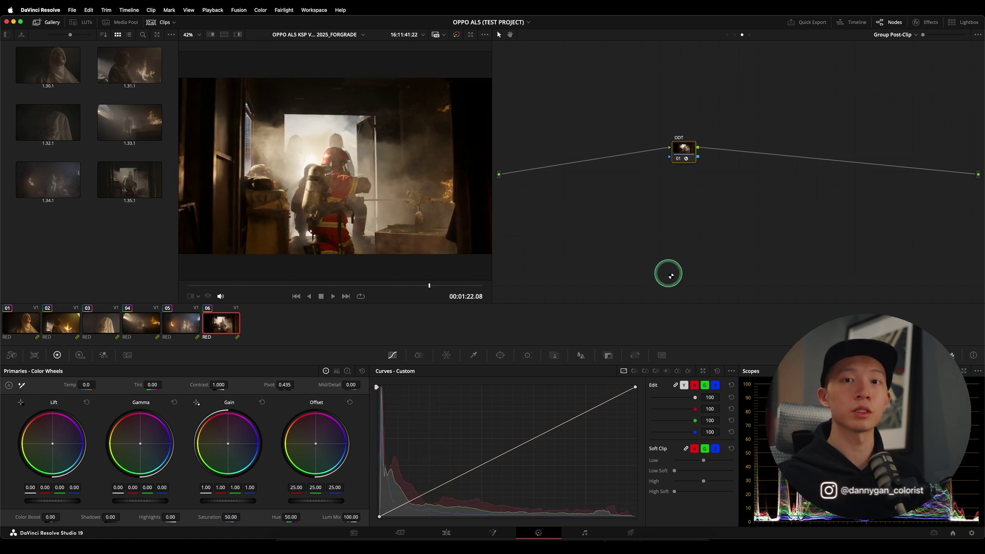
Step: Return to clip 01's first frame and show its Clip-level node graph
click(230, 283)
click(200, 283)
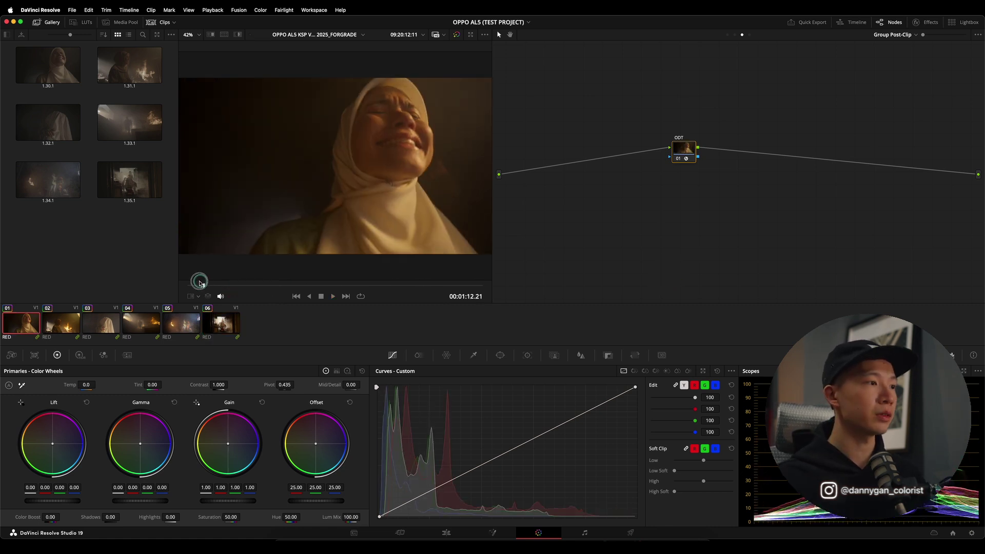
drag(200, 283, 185, 284)
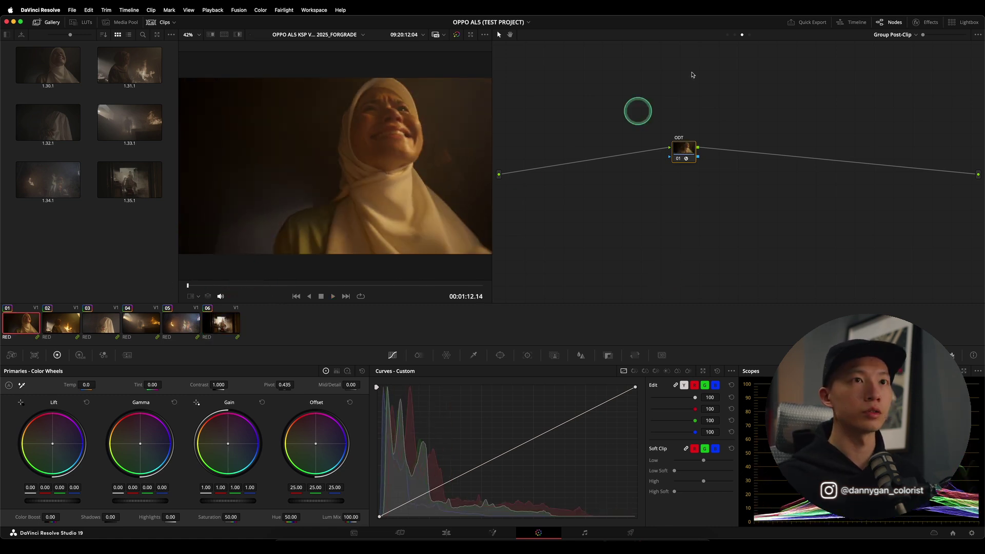
click(731, 38)
click(737, 36)
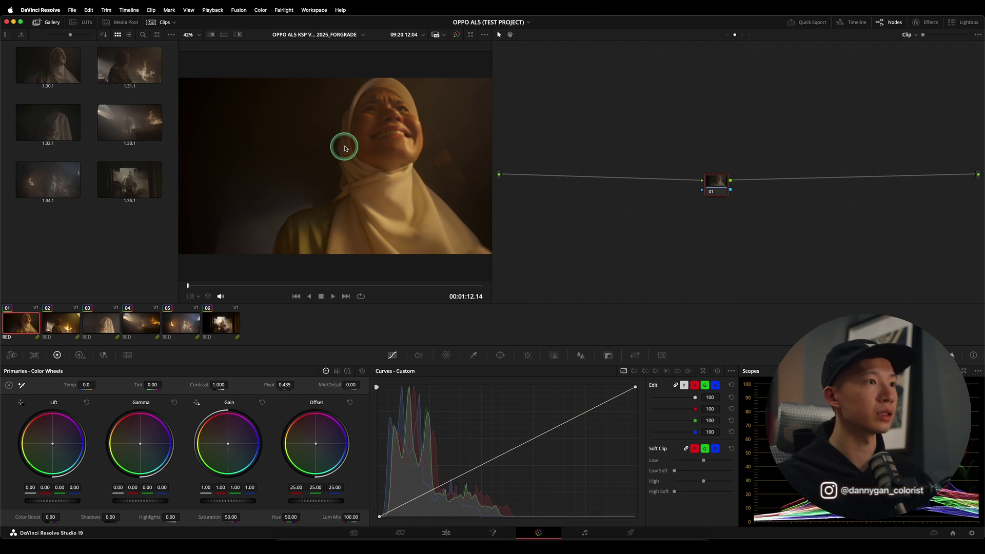
Step: Apply grades from stills 1.30.1, 1.31.1, 1.32.1 and 1.35.1 to clips 01, 02, 03 and 06
click(70, 75)
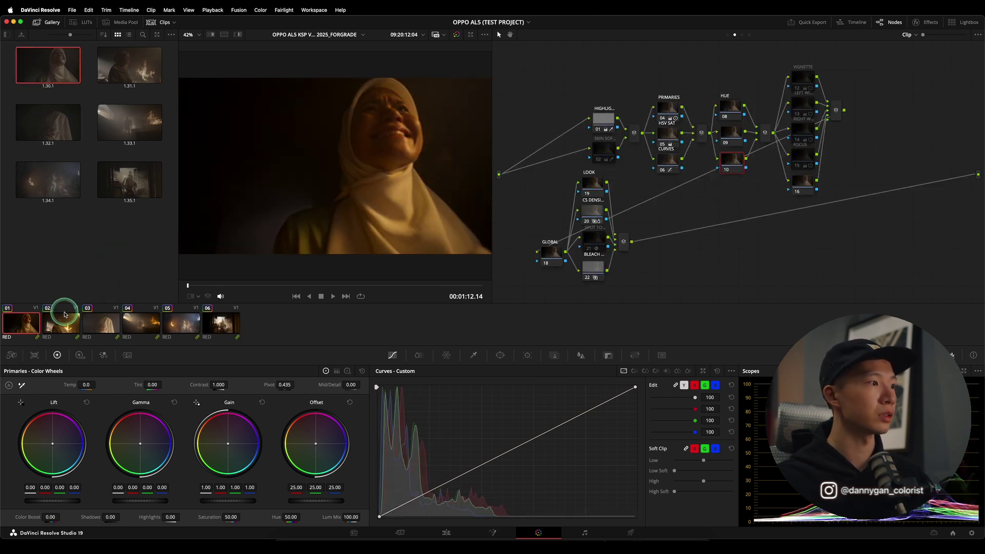
click(62, 323)
click(117, 99)
key(Down)
click(47, 130)
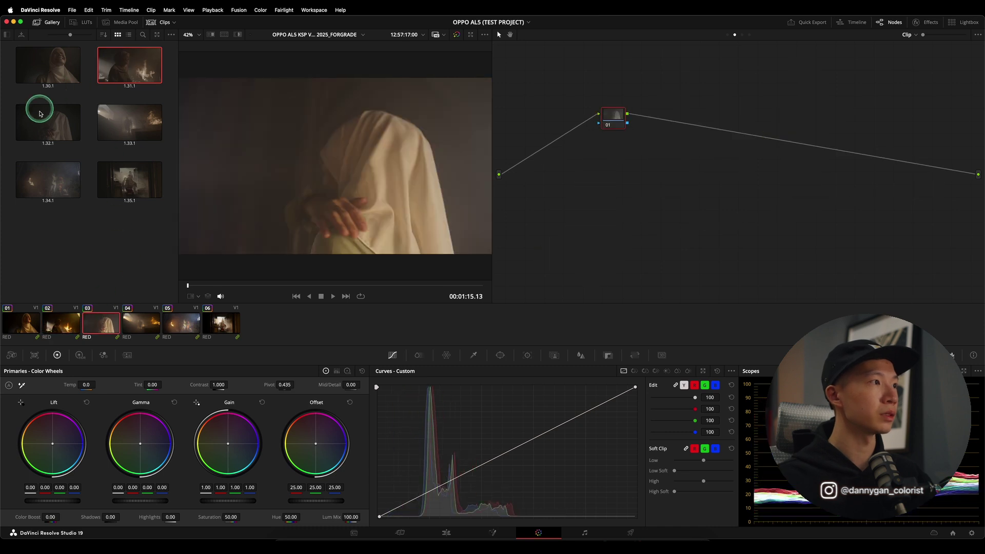
click(130, 179)
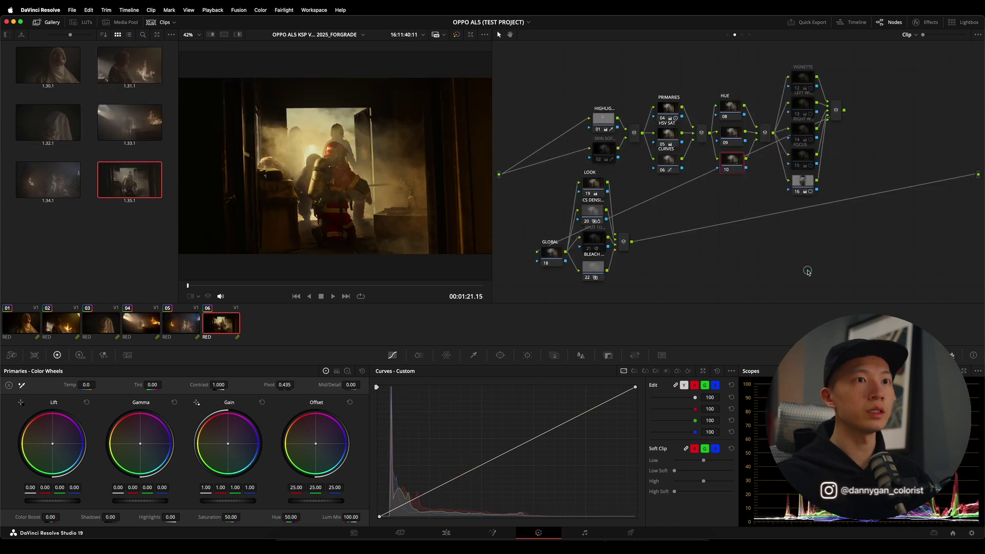
drag(885, 77, 550, 270)
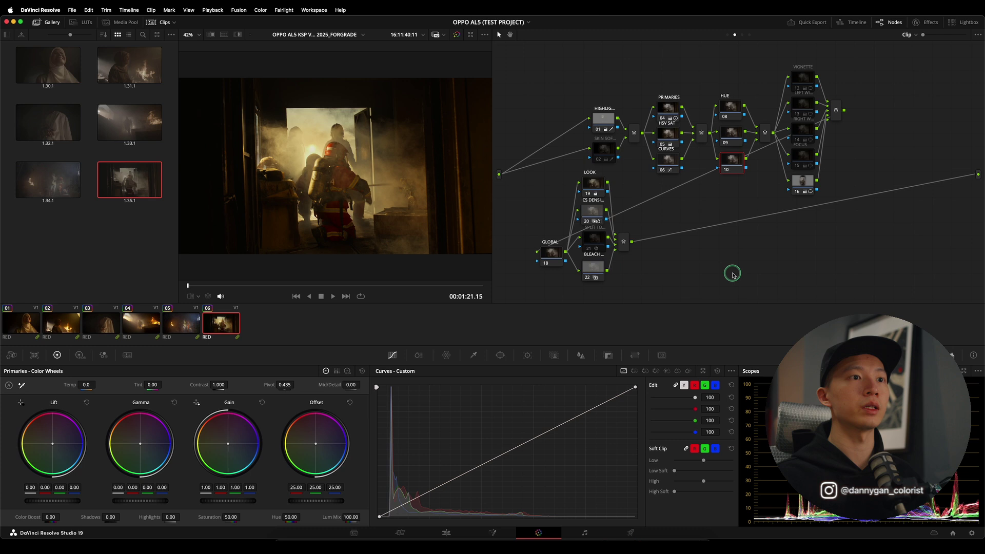
click(762, 73)
click(735, 37)
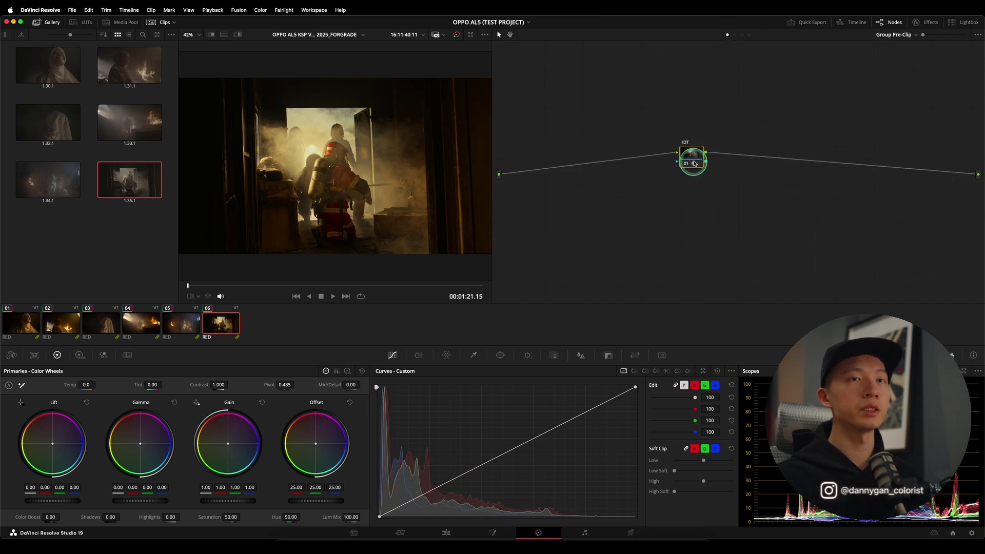
Step: Inspect the pre-clip IDT conversion settings, then show the clip's own node tree
click(928, 22)
click(927, 66)
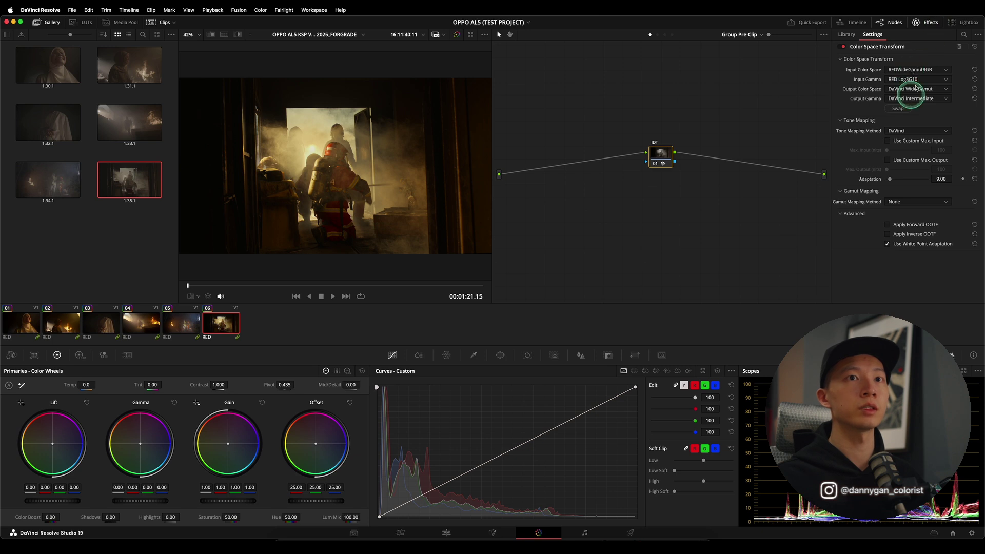
click(928, 22)
click(737, 37)
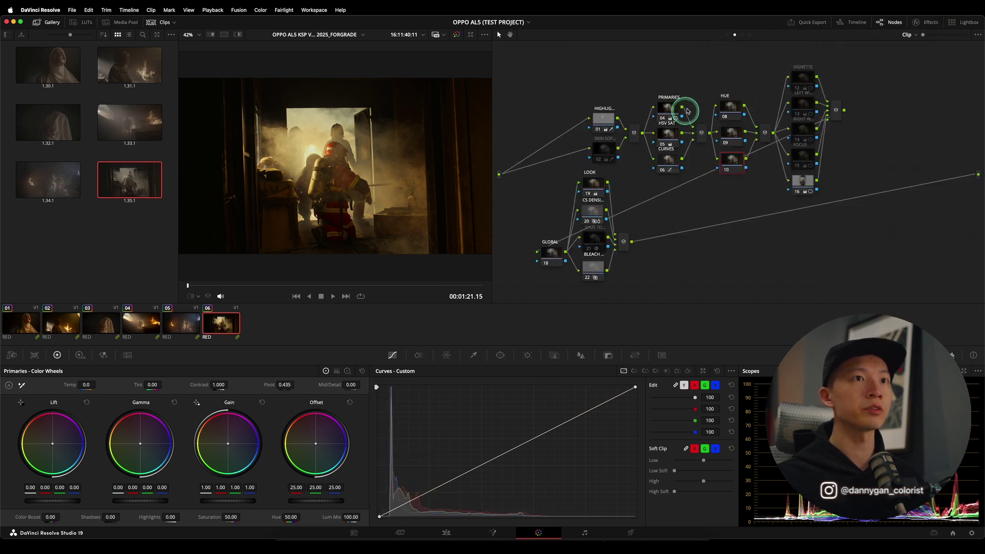
drag(910, 65, 521, 289)
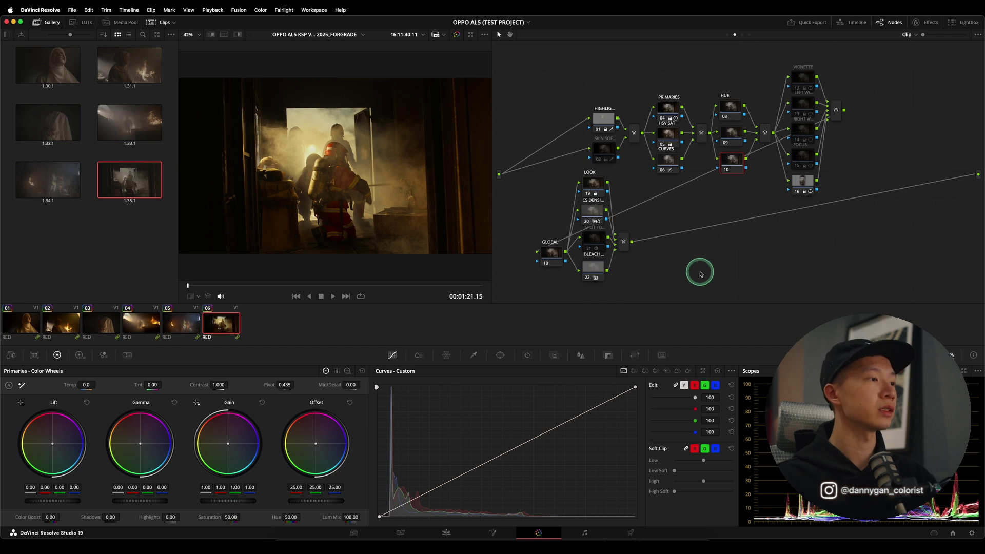
Step: Preview clips 05 back to 01, return to clip 06 and show the Group Post-Clip graph
click(180, 323)
click(141, 323)
click(102, 323)
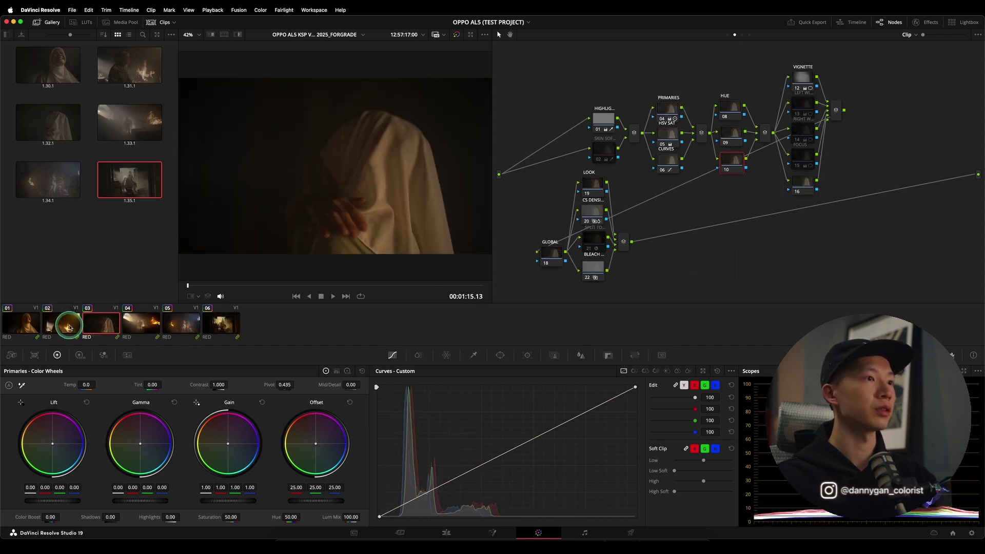
click(70, 324)
click(21, 323)
click(221, 323)
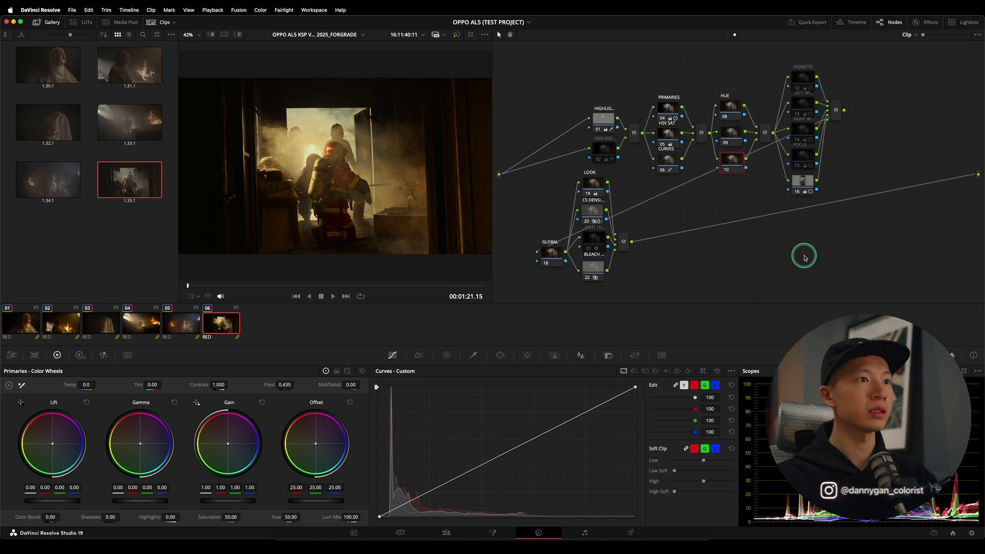
click(35, 270)
Step: Add a serial node after the ODT node in the group post-clip graph
click(742, 34)
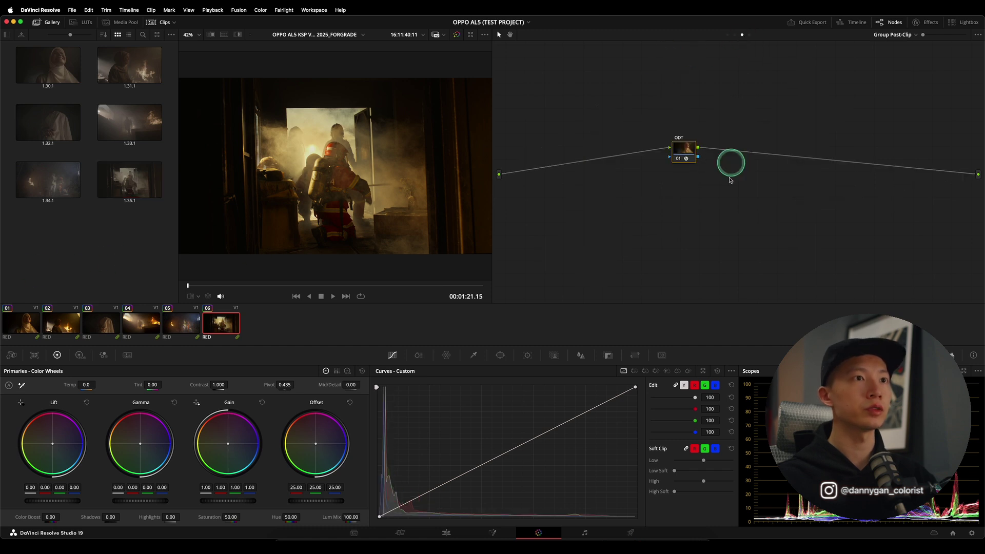
drag(685, 152, 912, 235)
key(alt+s)
click(671, 166)
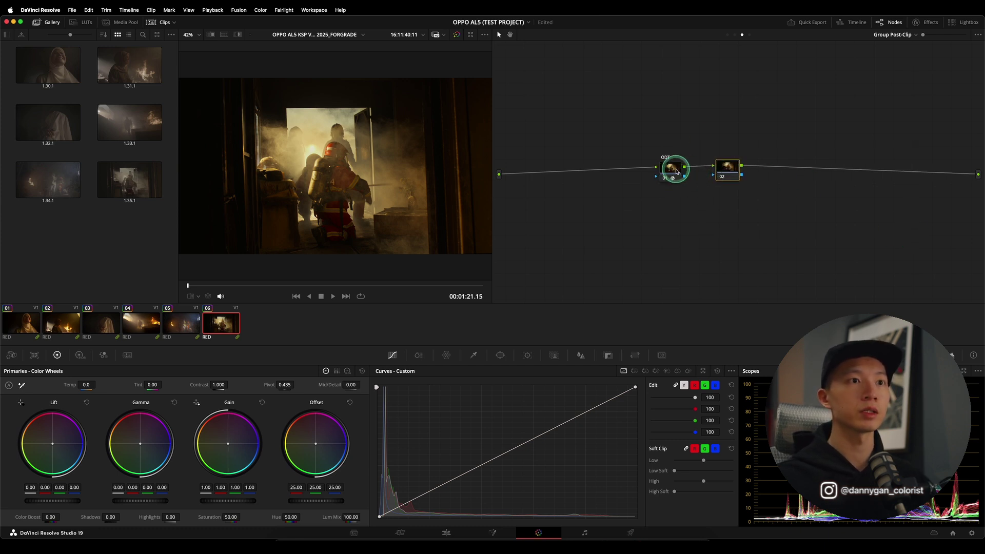
click(927, 24)
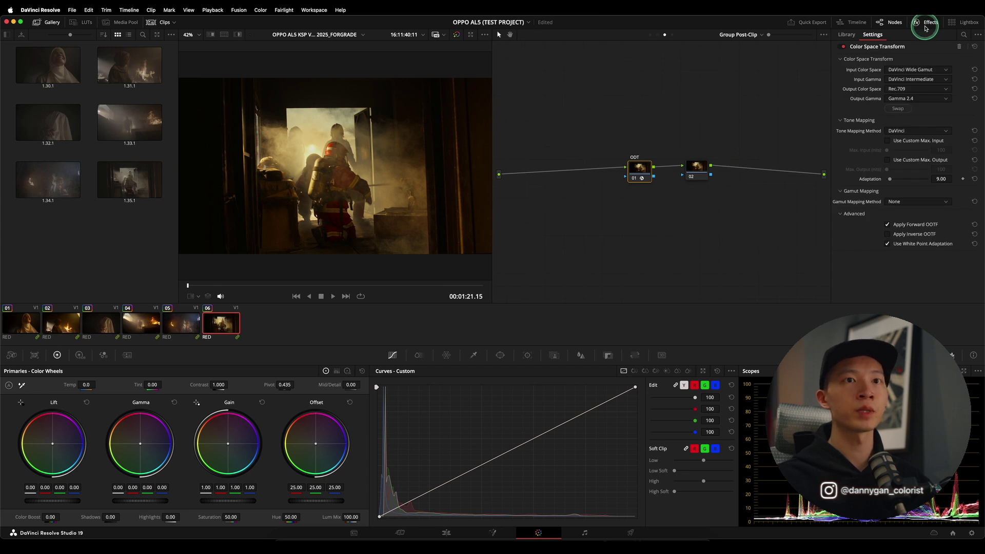
click(926, 24)
Step: Apply the D55 Hollywood LUT to the new node 02
click(726, 171)
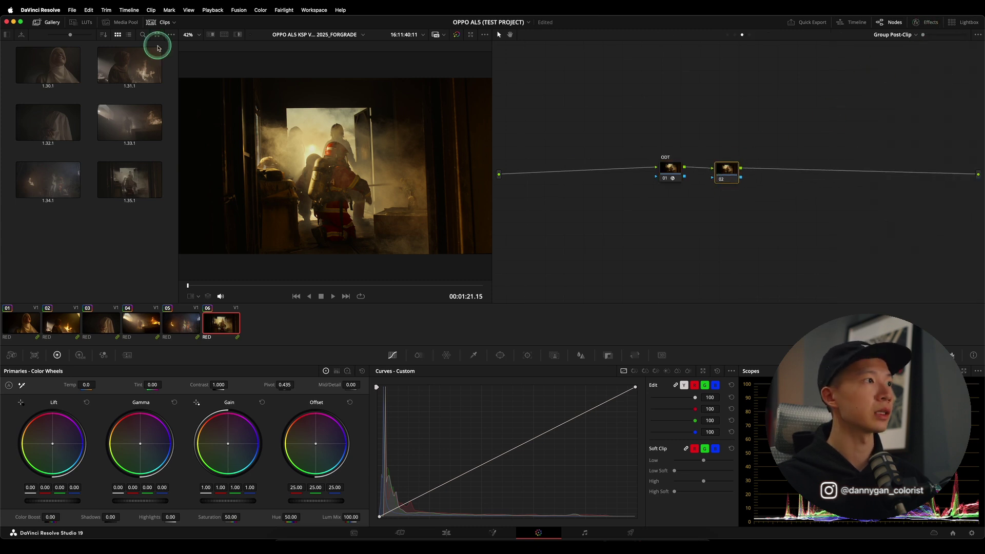
click(82, 22)
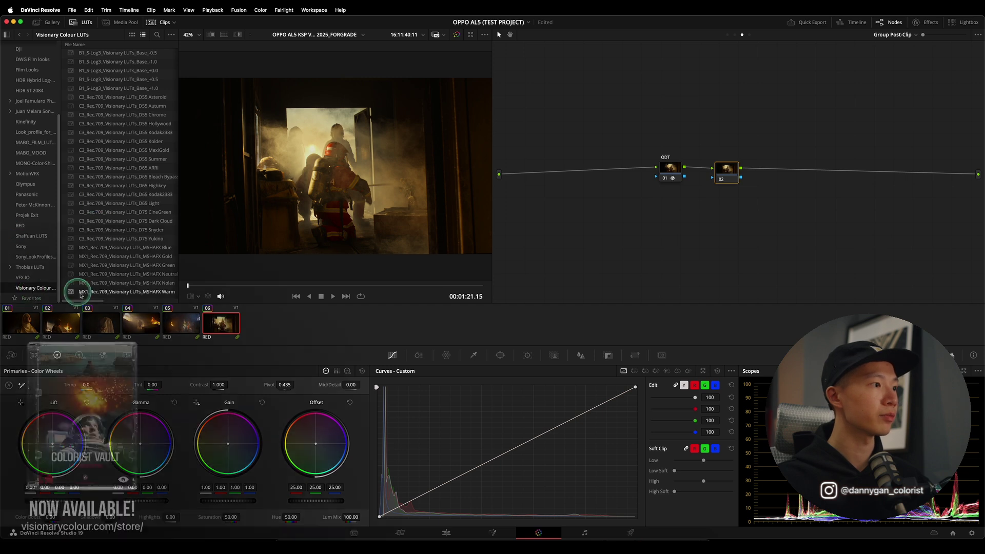
double_click(125, 124)
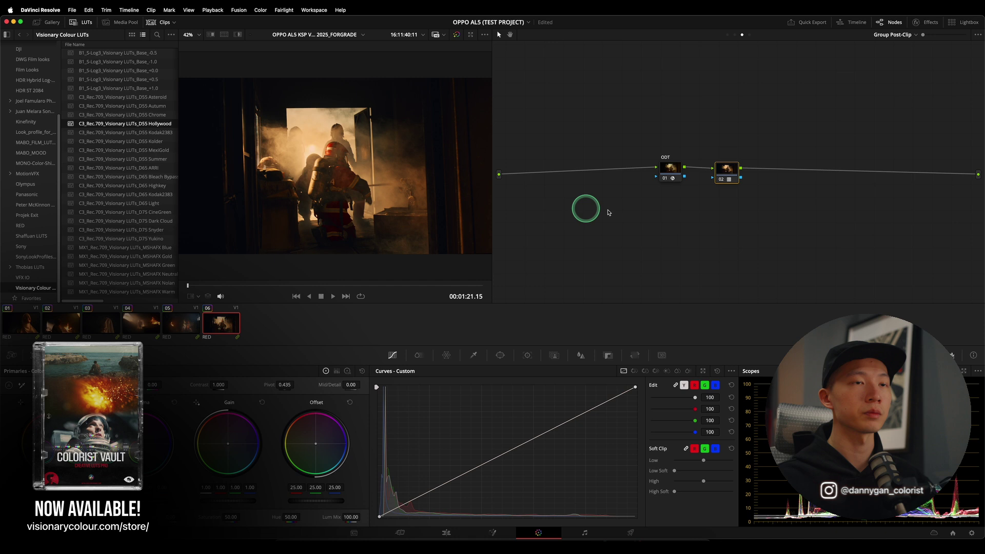
drag(729, 172, 703, 177)
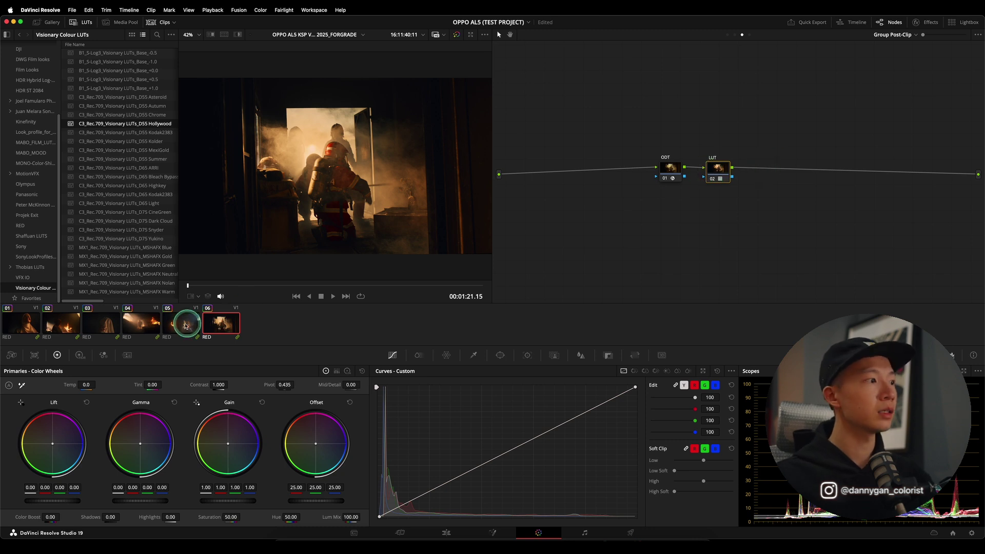
Step: Preview clips 01 through 05 with the new D55 Hollywood LUT applied
click(34, 322)
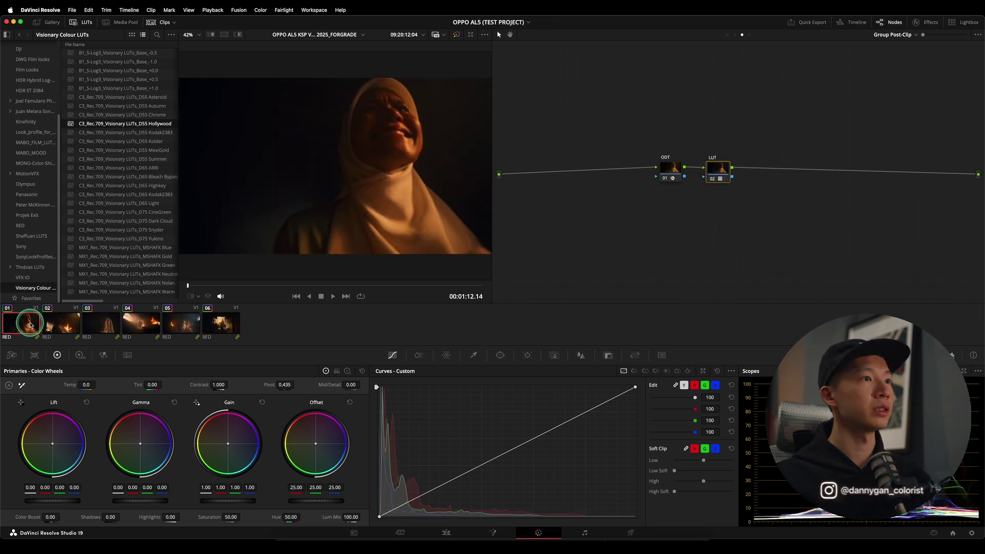
click(61, 324)
click(102, 328)
click(142, 324)
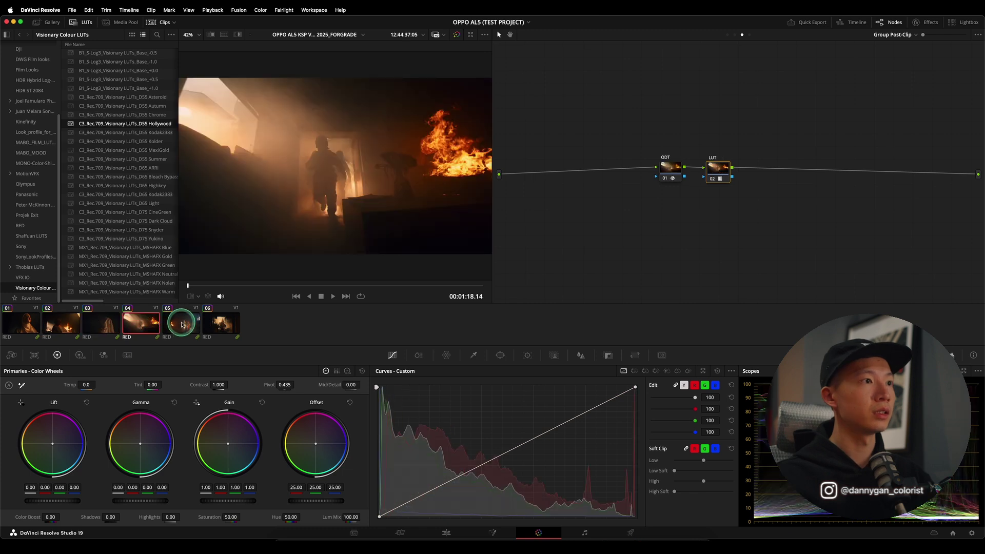
click(180, 324)
Step: Compare clips 04–06 again, settle on clip 06, and open the LUT node's Key palette
click(220, 324)
click(177, 324)
click(146, 323)
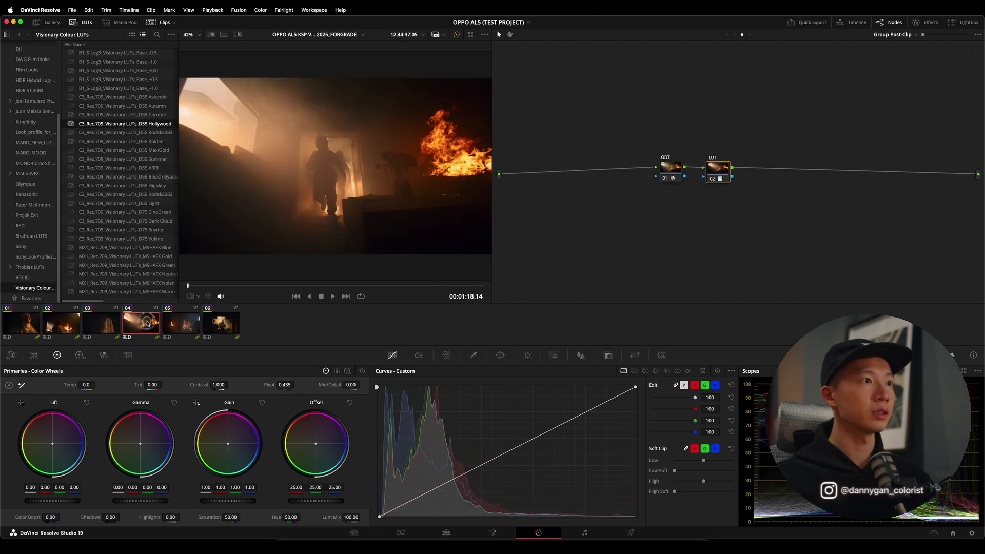
click(177, 323)
click(220, 324)
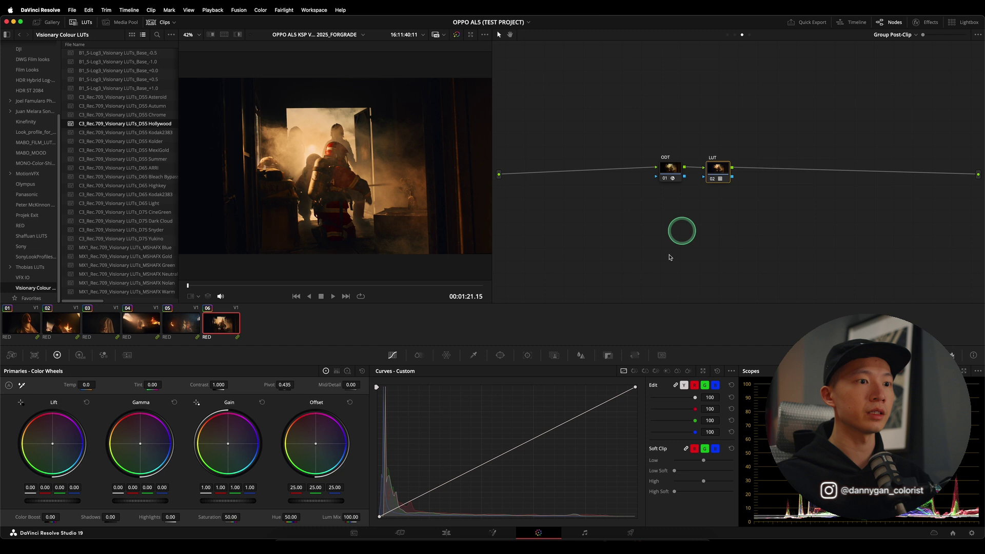
click(609, 355)
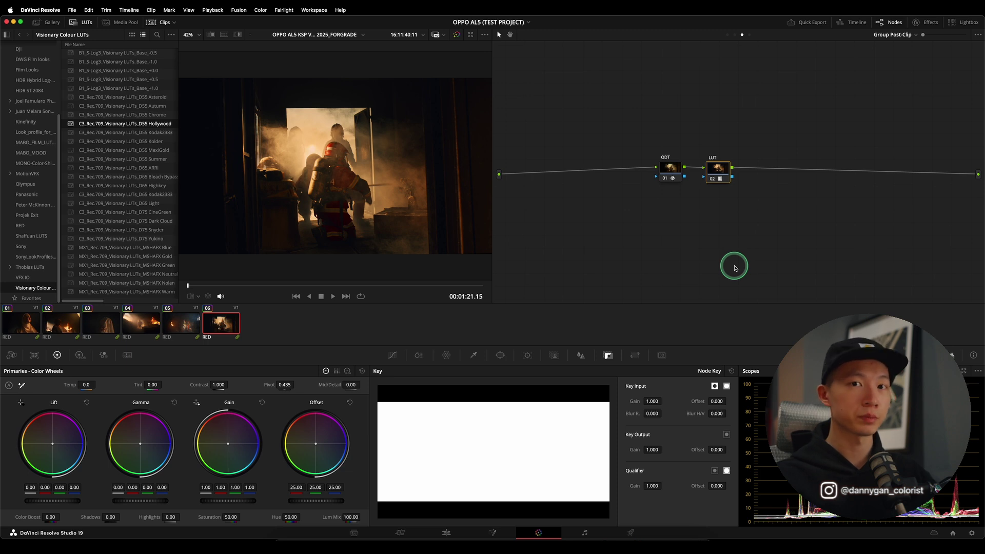
Step: Close the LUT browser, scrub clip 05, set LUT key output gain to 0.75, and toggle the LUT node off to compare
click(187, 327)
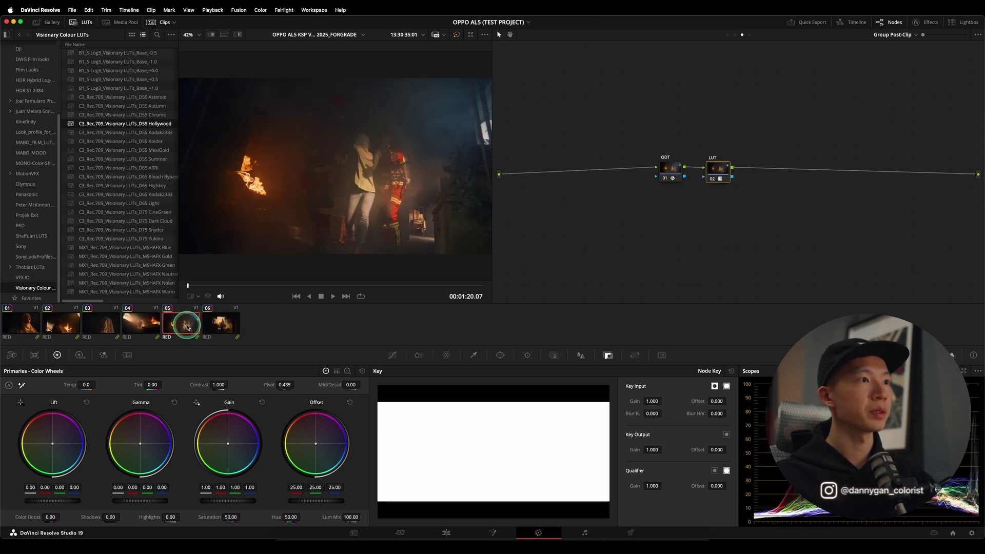
click(76, 23)
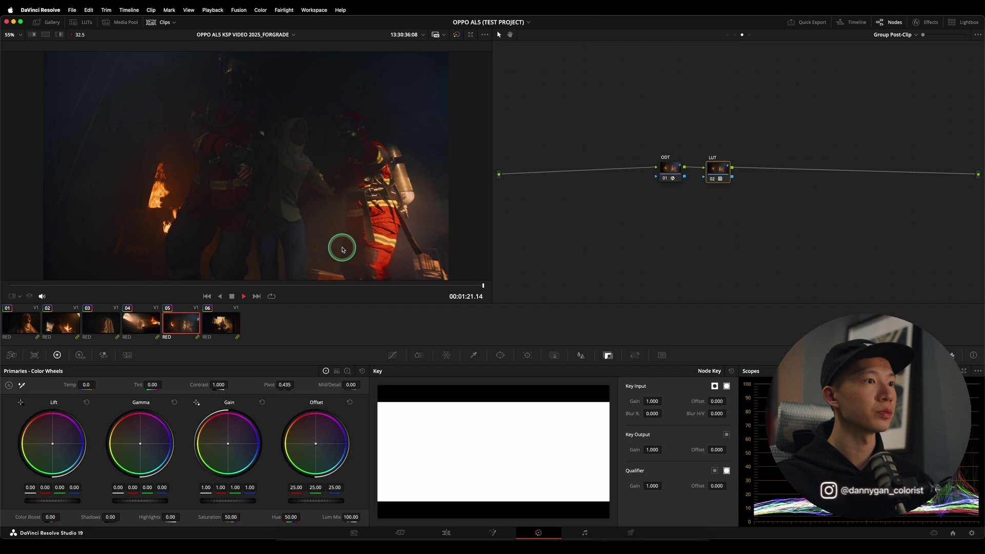
click(180, 320)
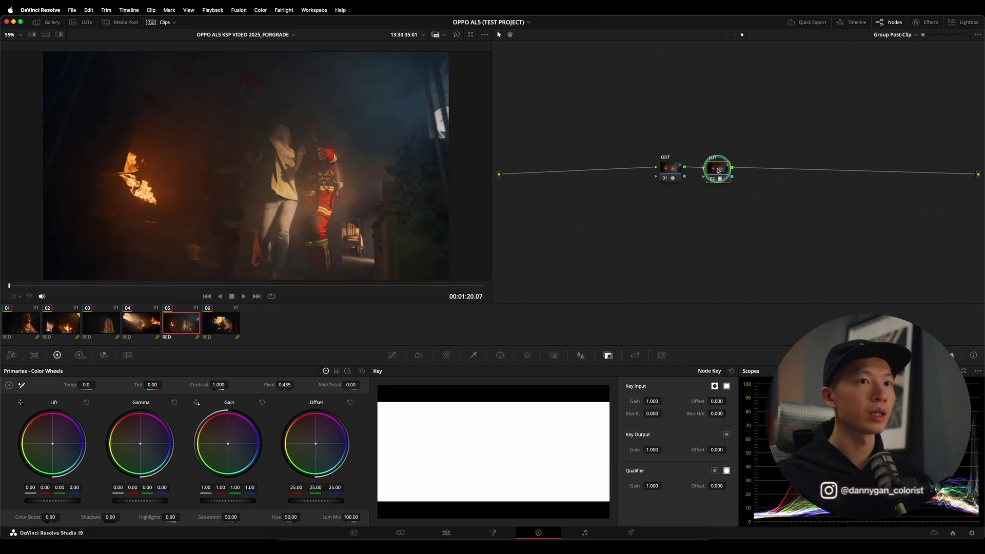
drag(195, 287, 275, 286)
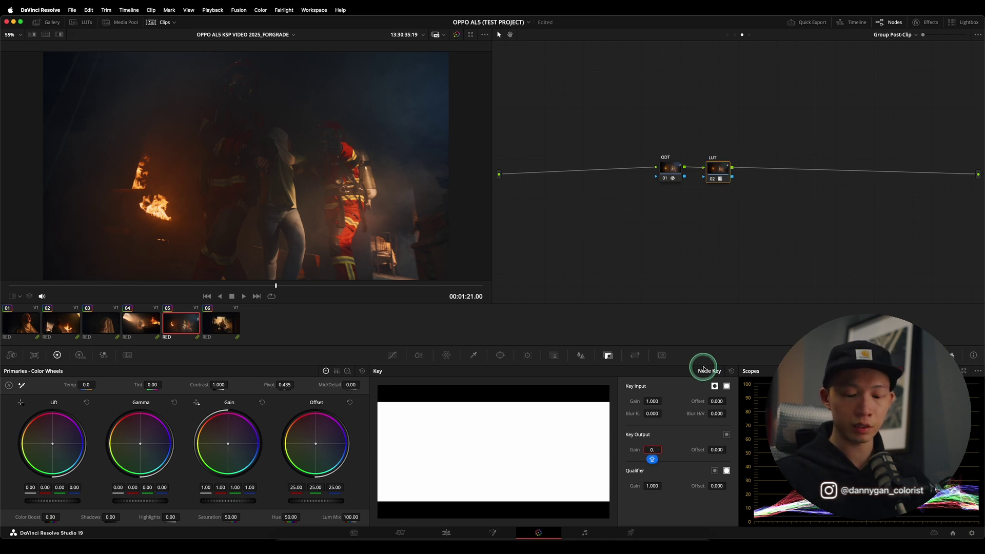
text(5)
key(Return)
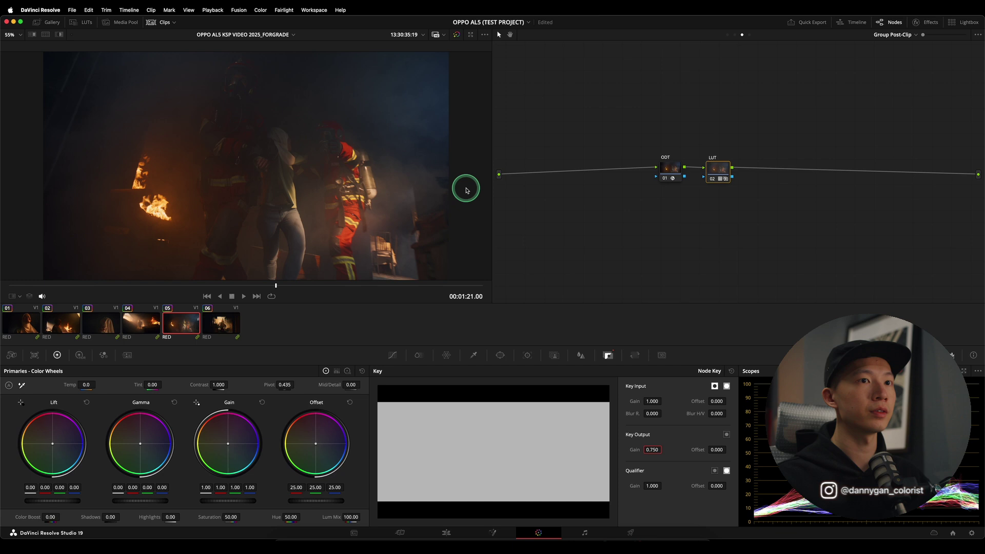
click(714, 179)
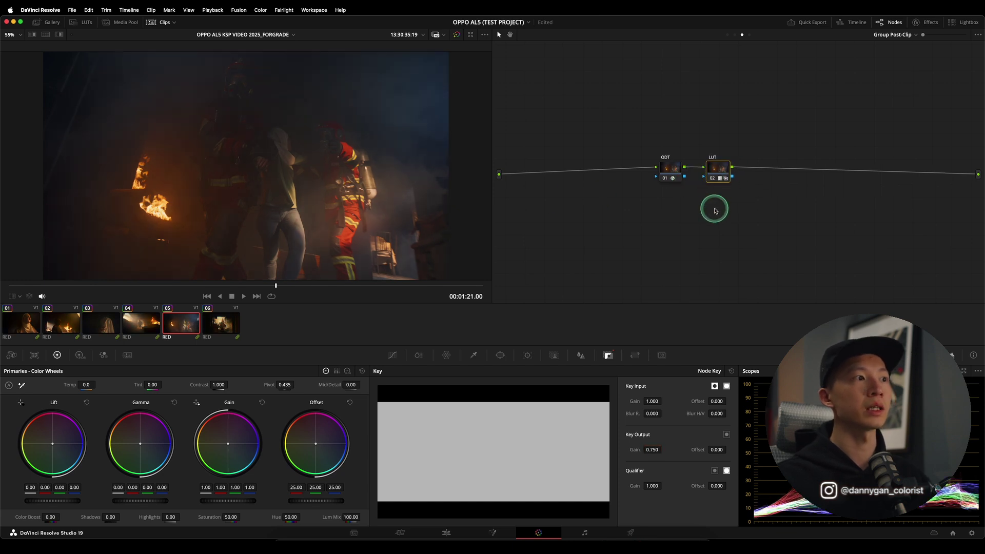
Step: Compare the grade across clips 06, 04, 03, 02 and 01, ending on clip 01
click(227, 327)
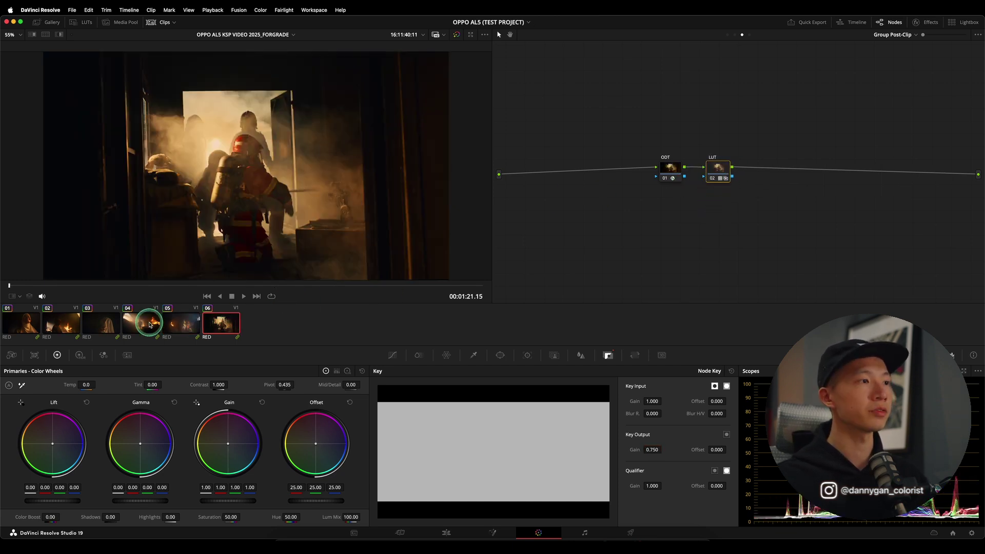
click(141, 321)
click(90, 320)
click(65, 322)
click(35, 323)
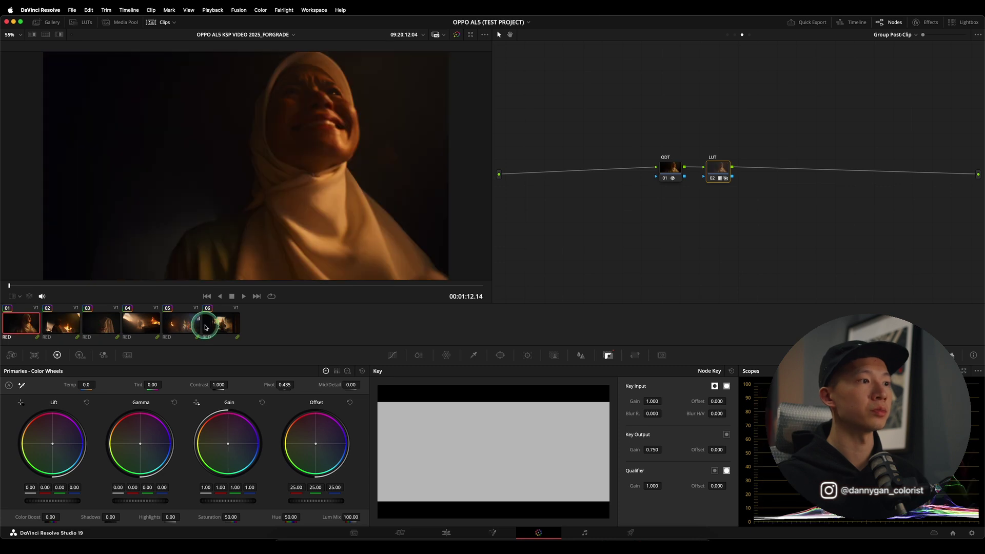
click(225, 323)
click(21, 322)
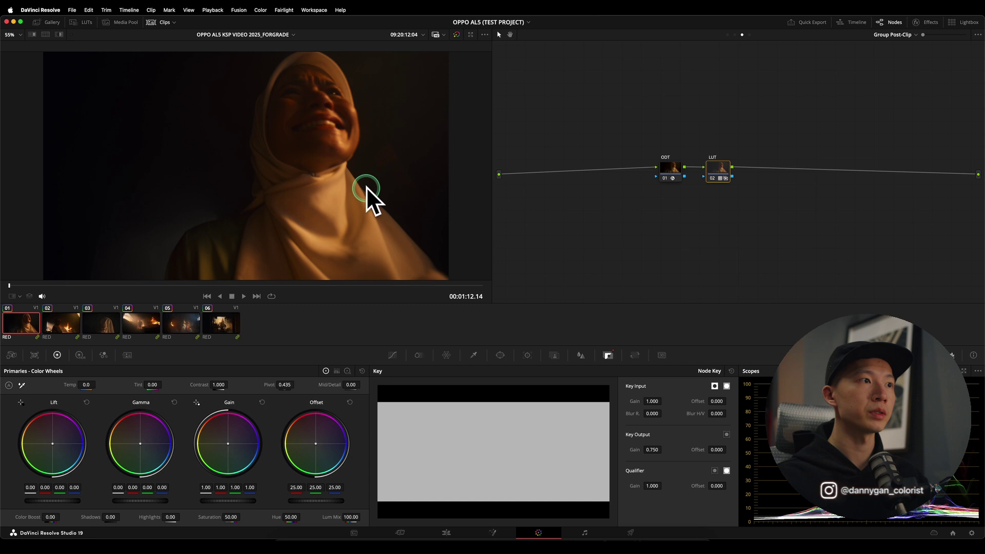
Step: Set the LUT node's key output gain to 0.5, then reselect clip 06's LUT node
scroll(370, 198, down, 2)
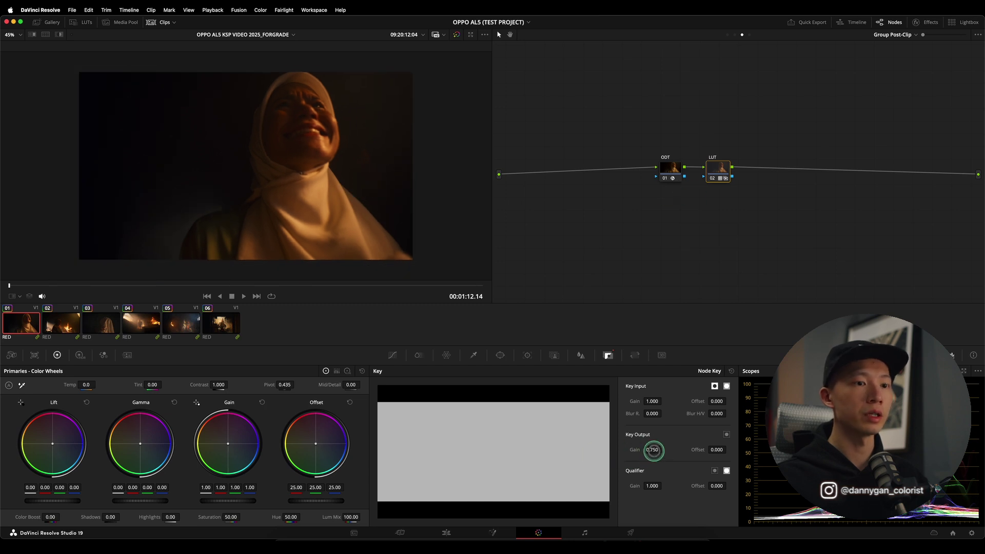
click(652, 450)
text(0.5)
key(Return)
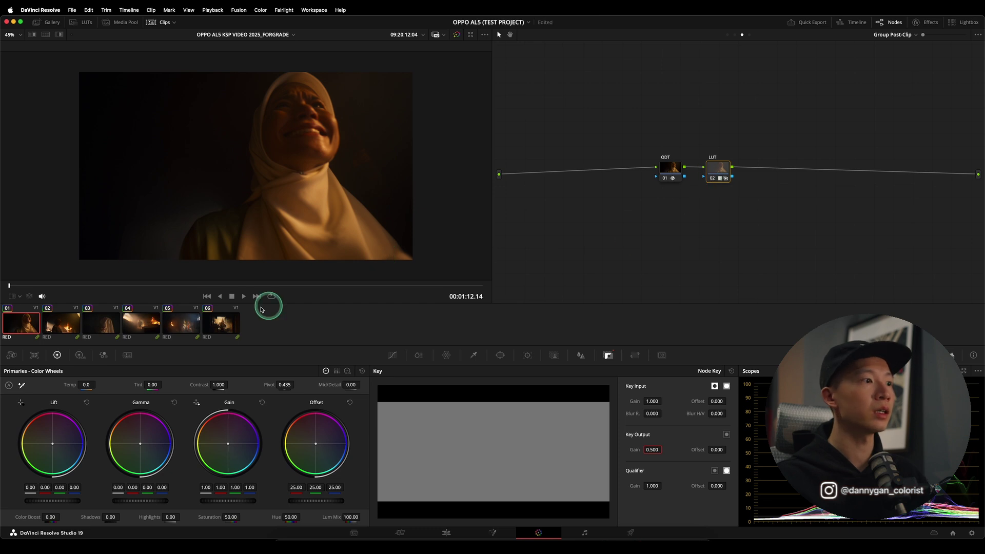
click(220, 323)
click(718, 177)
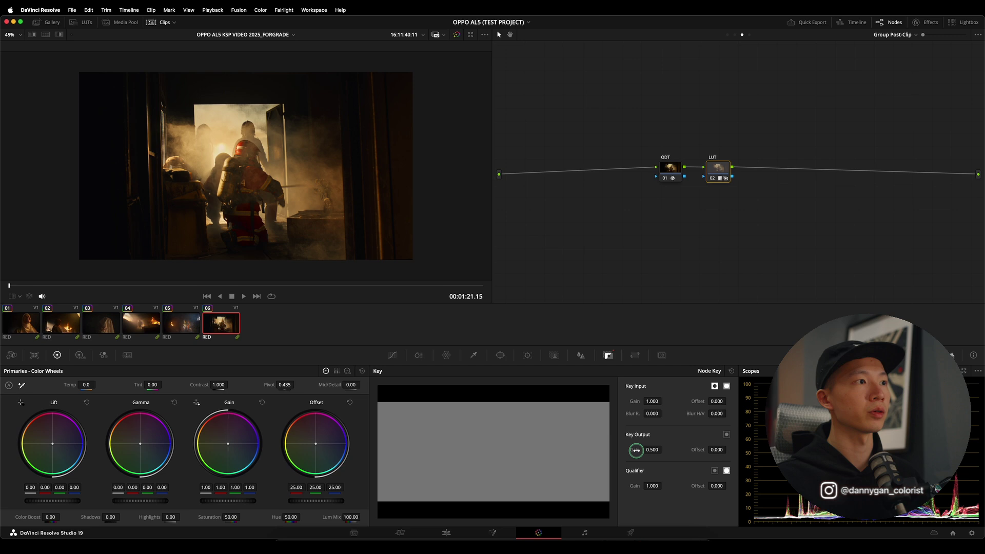
drag(635, 451, 636, 451)
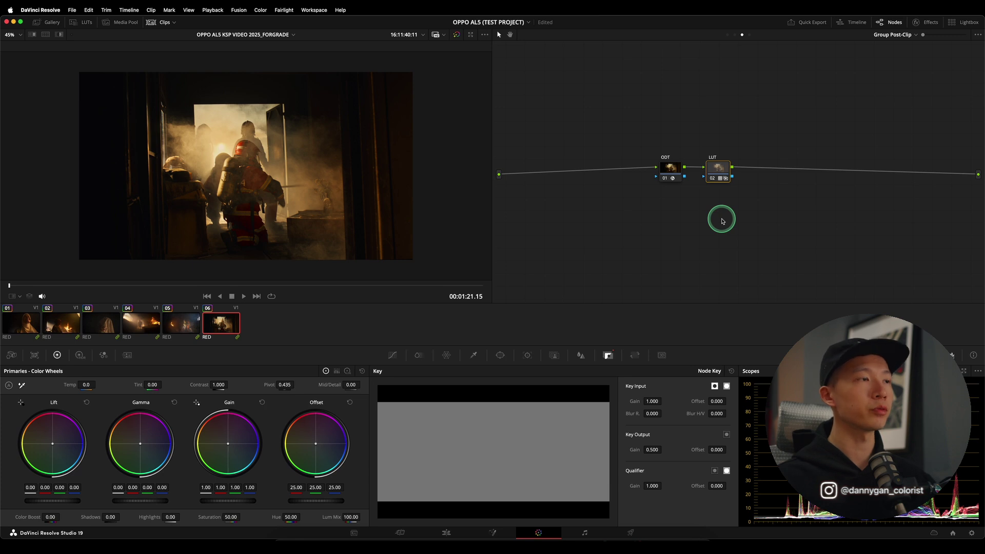
Step: Switch the node editor back to Clip and grab still 1.35.2 of the current grade
click(735, 35)
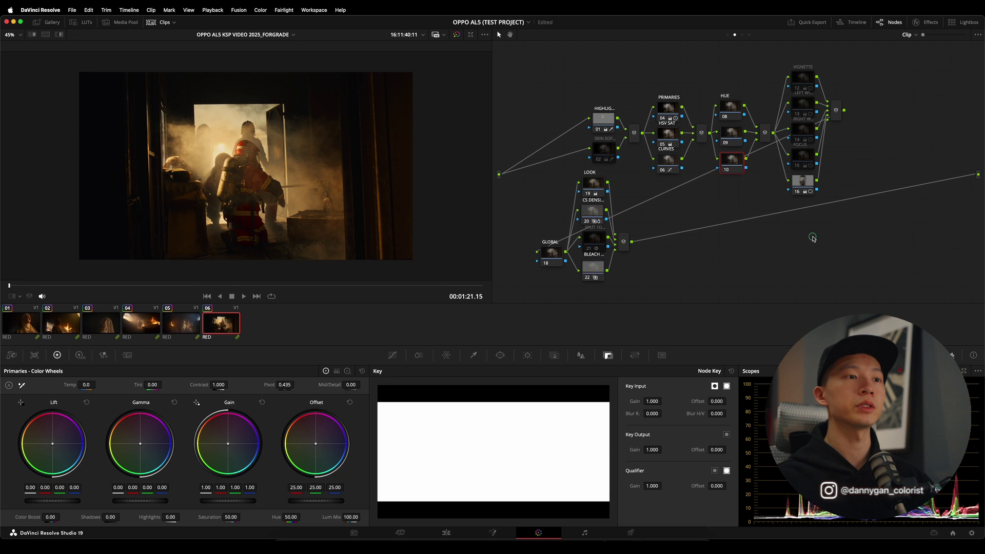
key(ctrl+g)
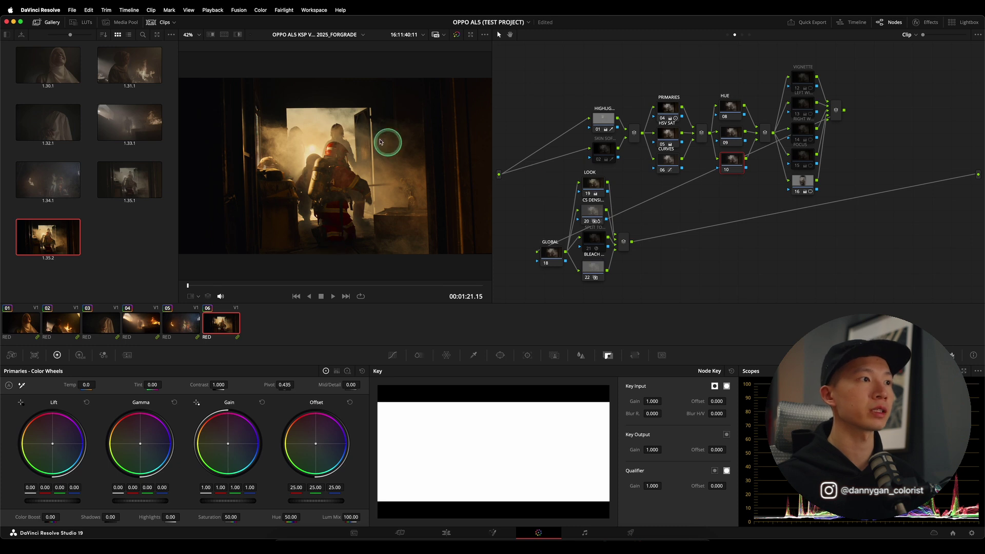
Step: Pick the RED Log3G10 still from the Toolbox album, wipe-compare it with clip 06, and close the Gallery
click(7, 35)
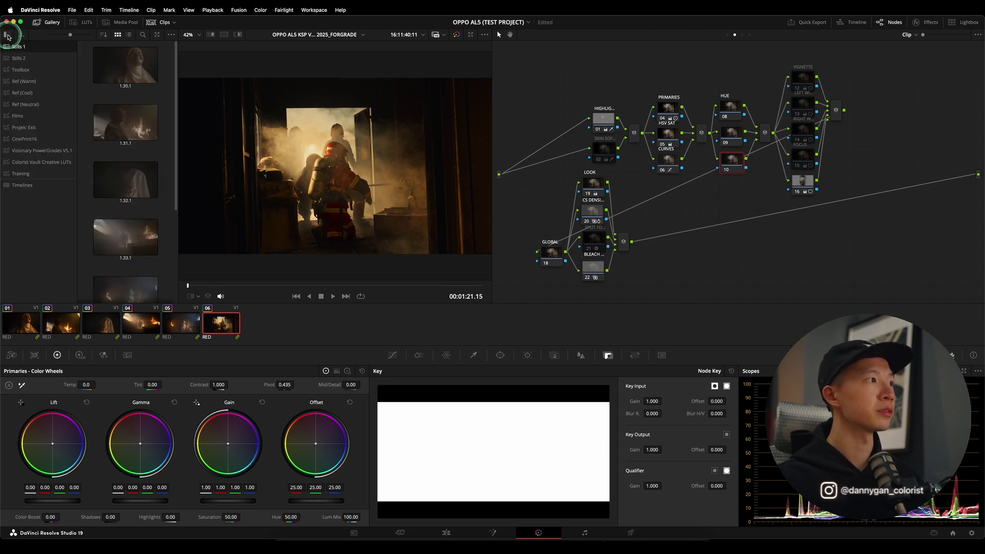
click(21, 72)
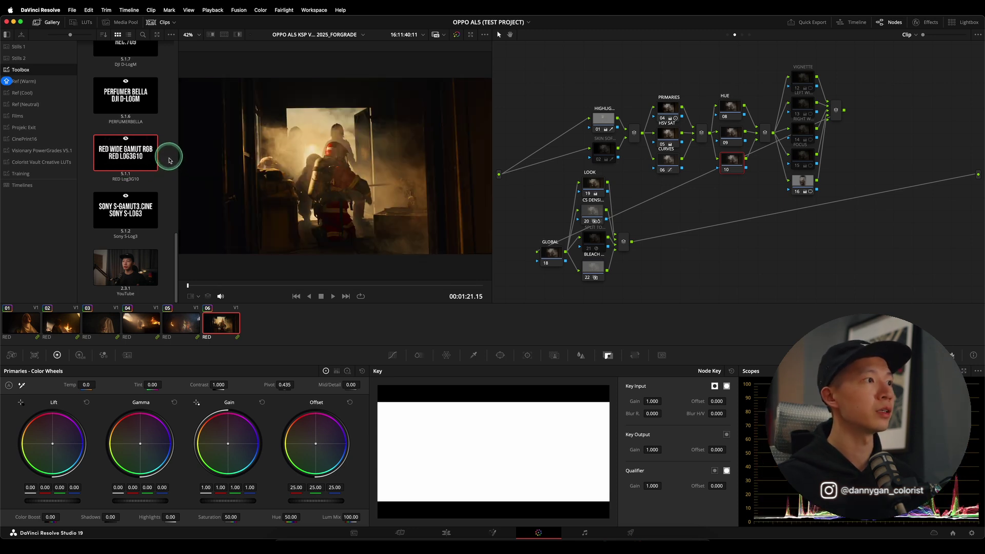
click(224, 35)
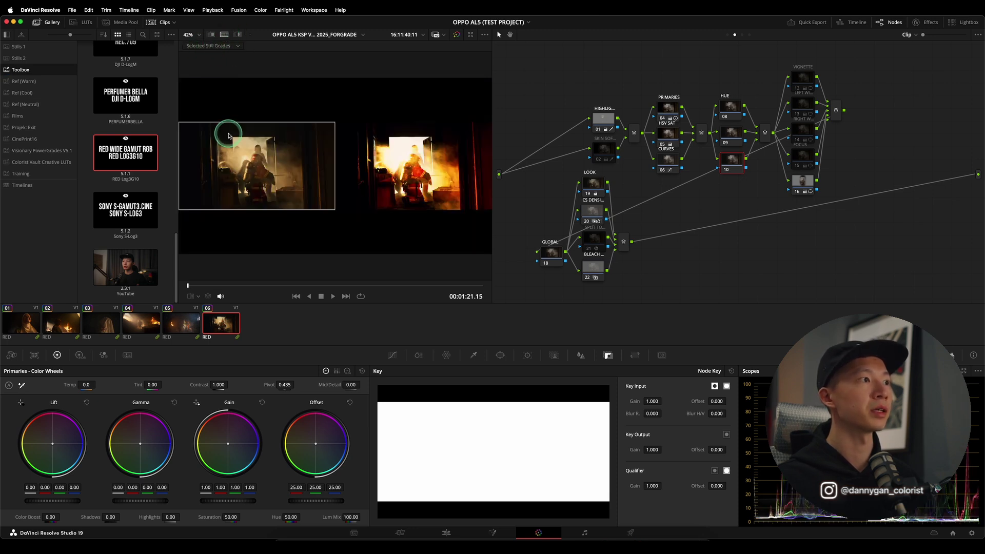
click(46, 22)
click(426, 218)
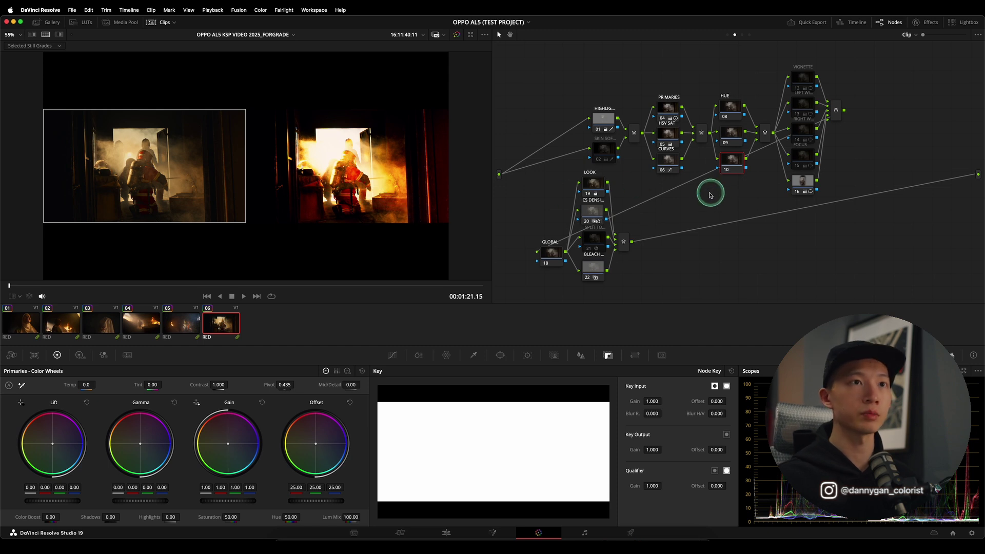
Step: Cycle the node editor through the Group Pre-Clip IDT, Post-Clip ODT/LUT and Clip trees
click(729, 35)
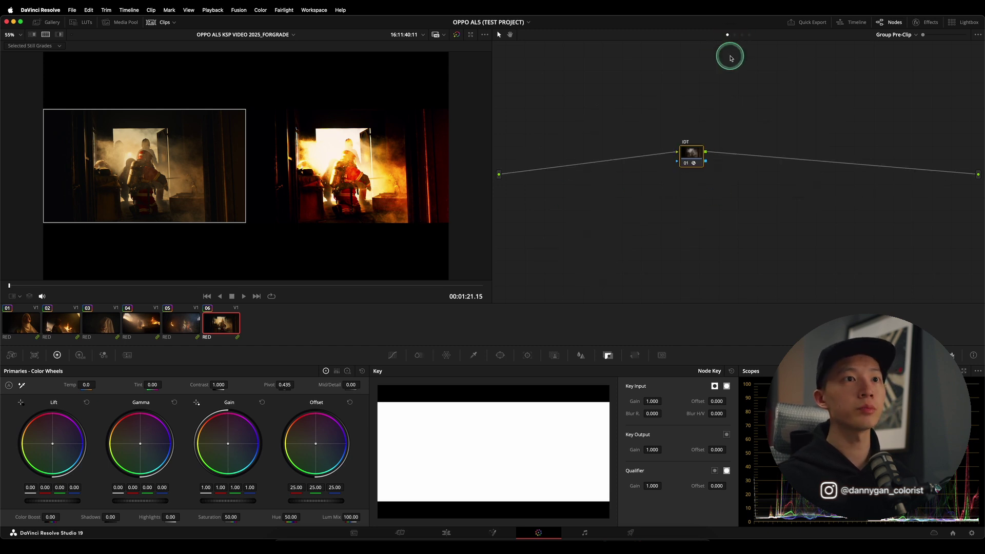
click(743, 35)
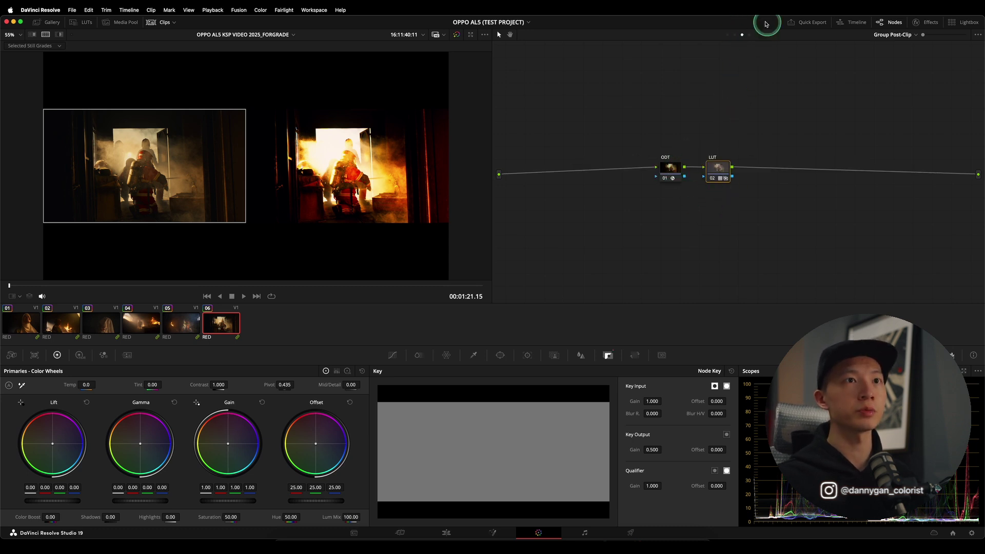
click(734, 34)
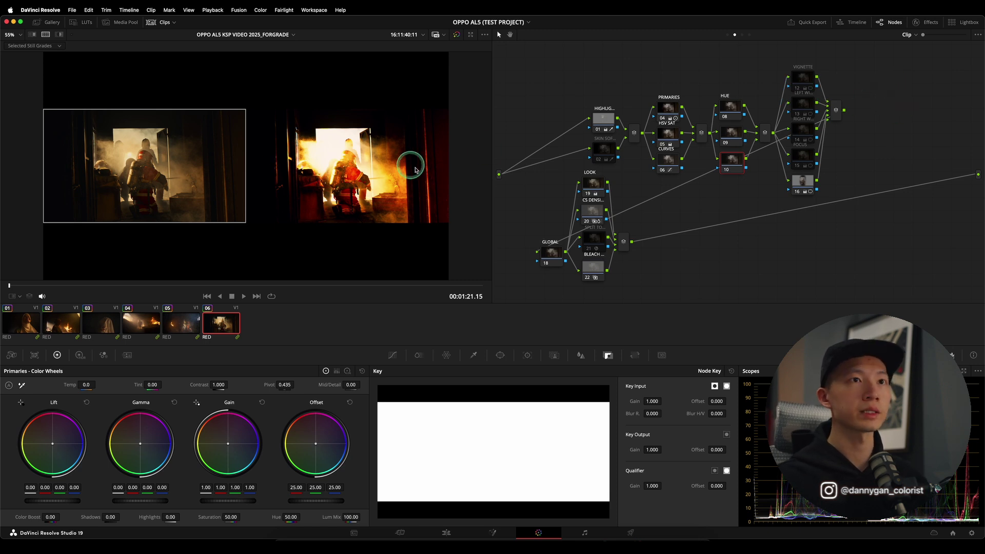
click(728, 36)
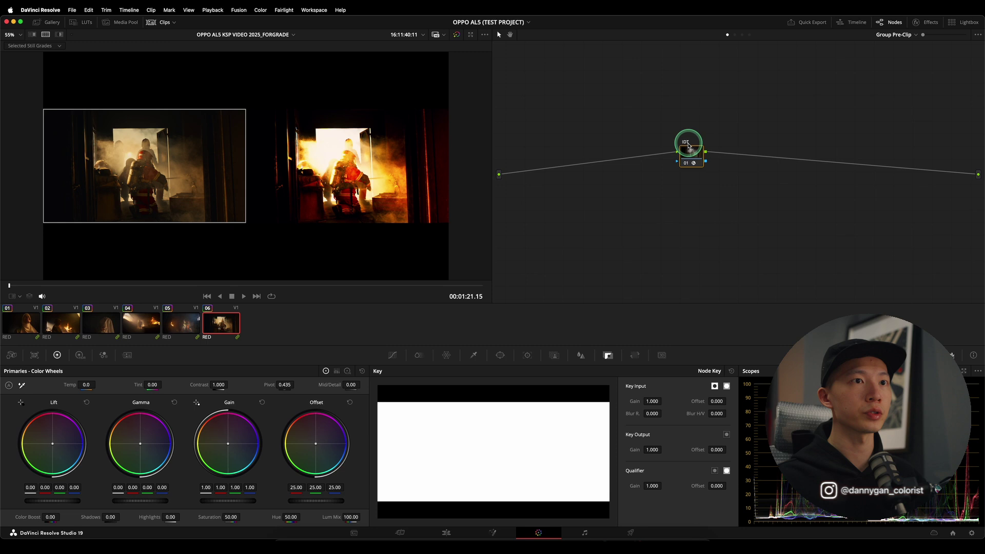
click(743, 35)
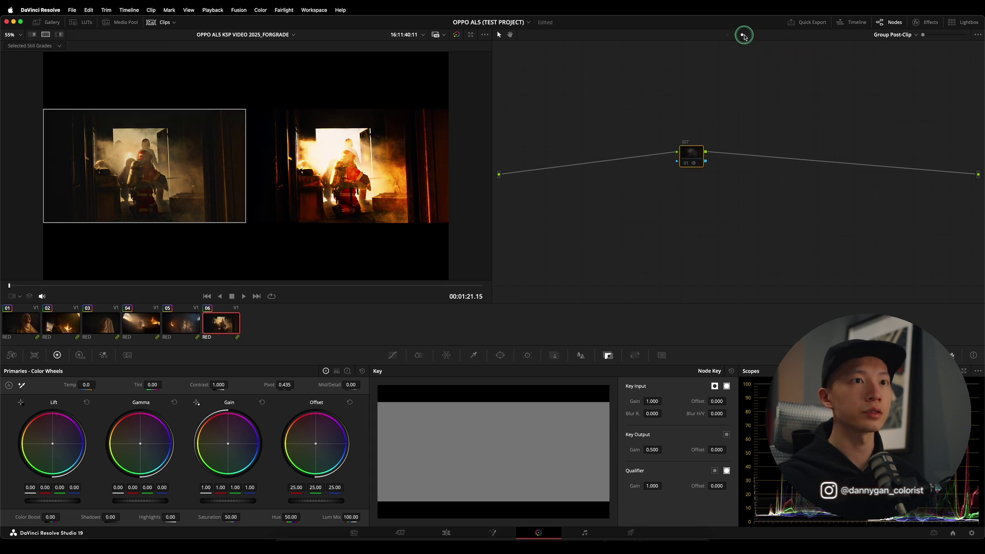
Step: Bypass and re-enable the ODT node, return to the Clip tree, and switch off split-screen wipe
key(ctrl+d)
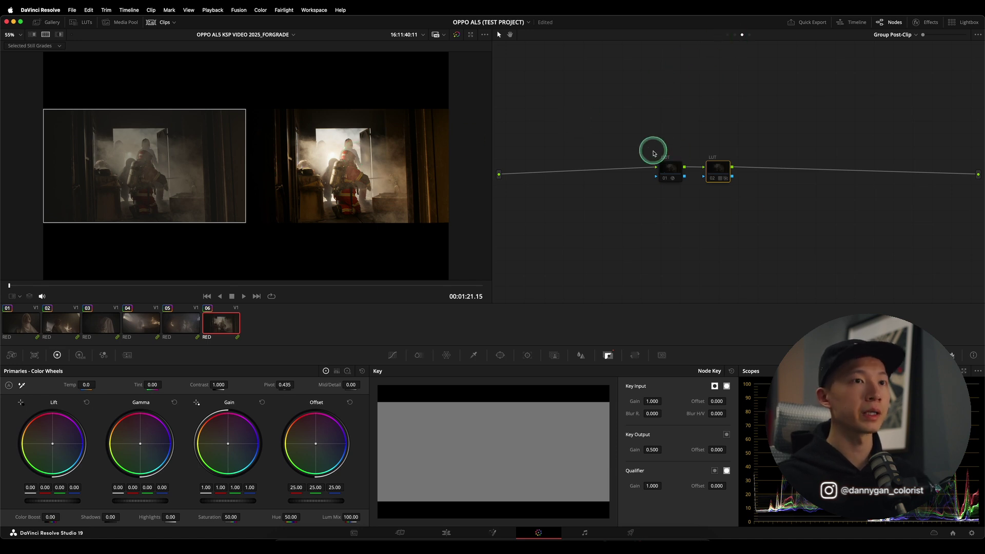
click(665, 177)
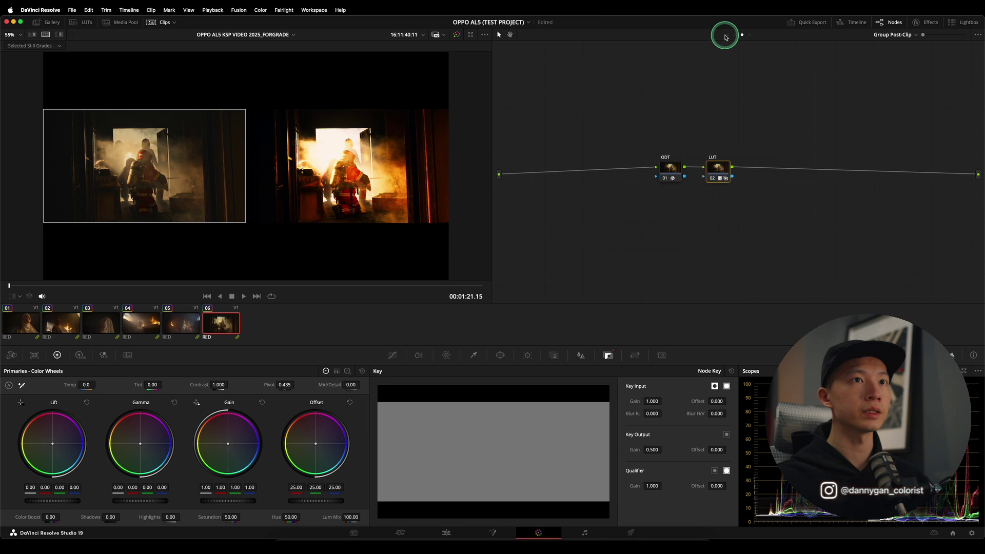
click(729, 37)
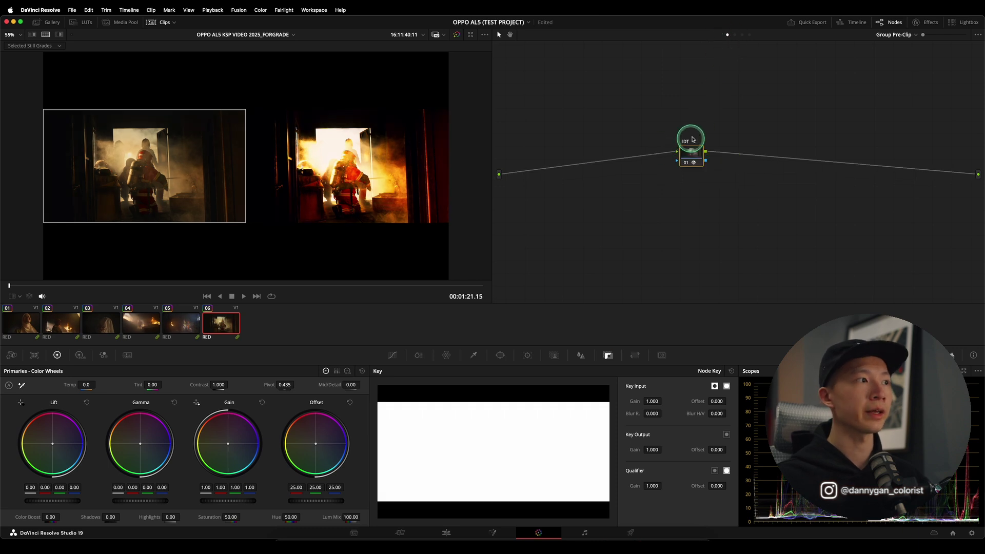
click(735, 36)
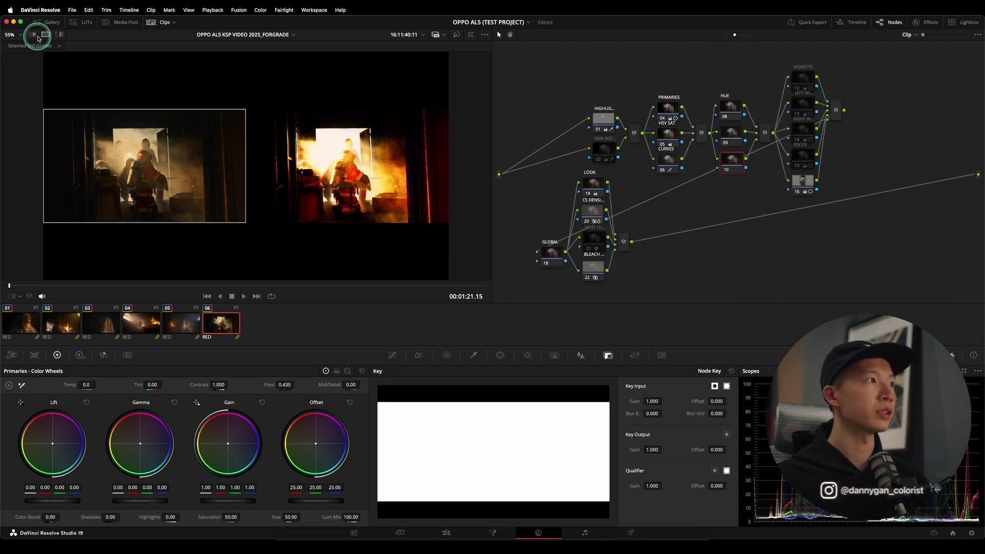
click(47, 35)
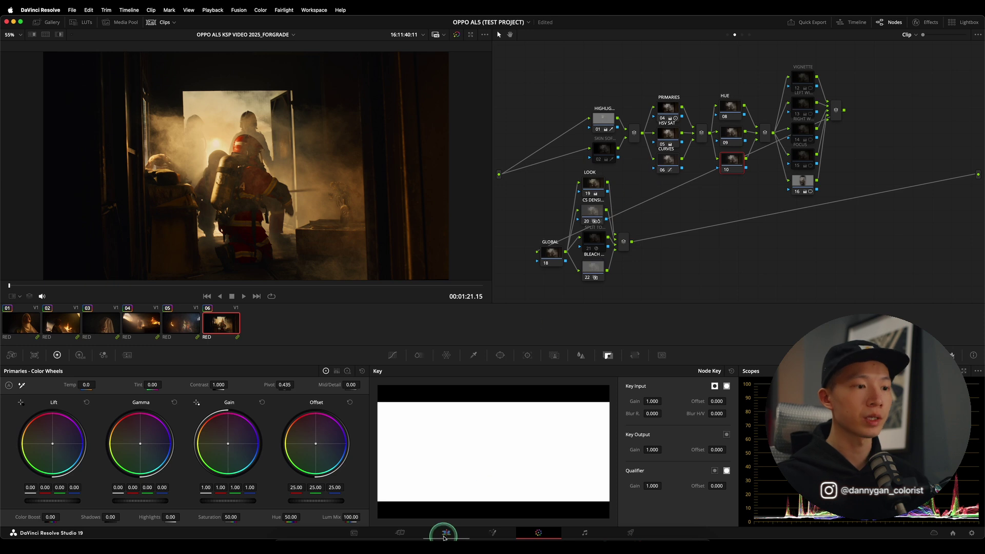
Step: Select the seventh R3D clip, A017_0306NX_001.R3D, on the Edit timeline, then open clip 01 in Color at a later frame
click(443, 533)
click(661, 417)
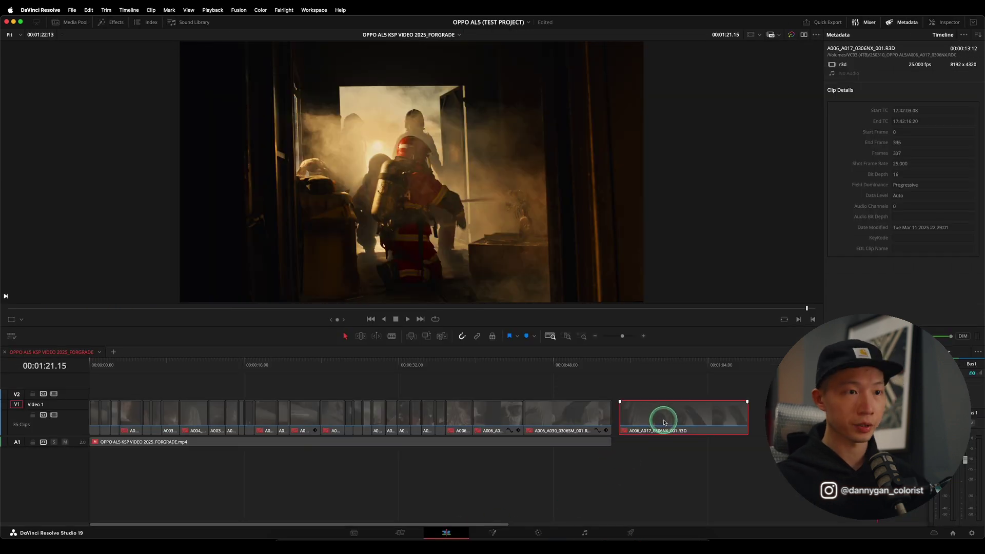
click(538, 533)
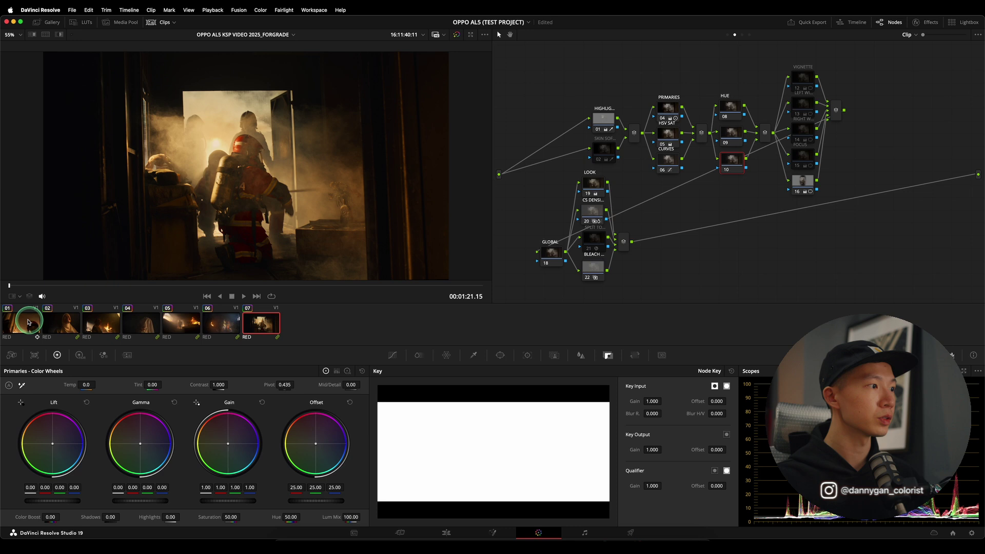
click(28, 323)
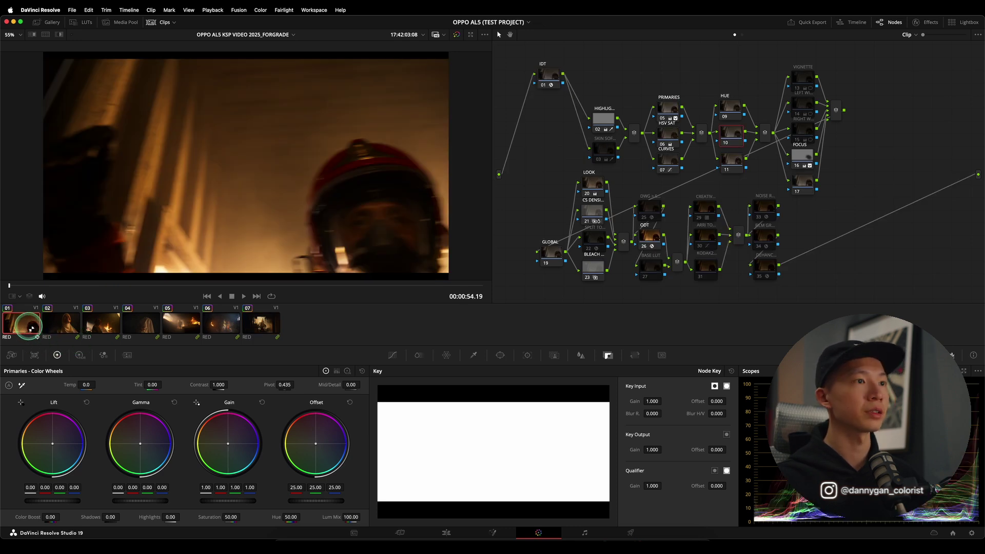
click(284, 287)
drag(285, 289, 458, 288)
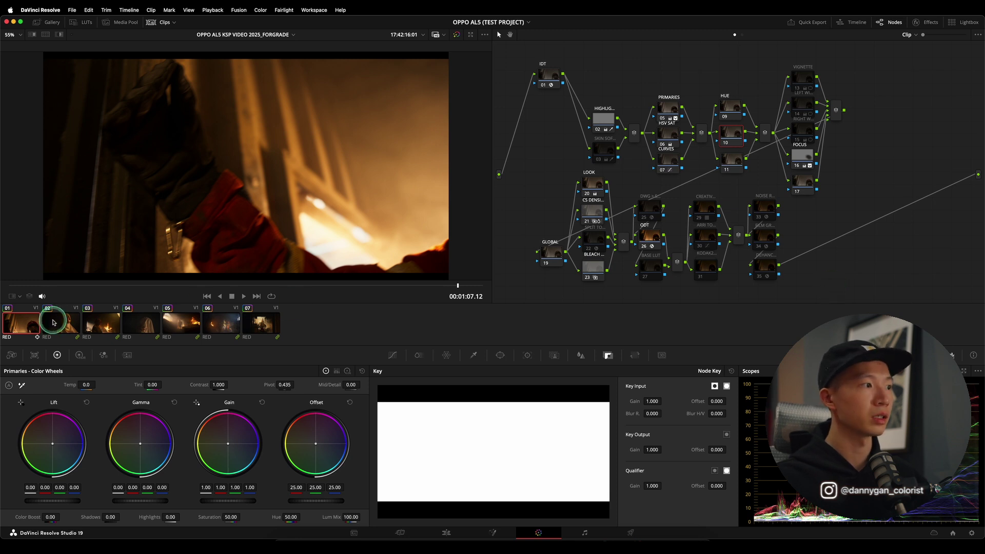
Step: Delete clip 01's IDT node and ODT/LUT/creative branch, and reconnect the combined nodes to the output
click(550, 86)
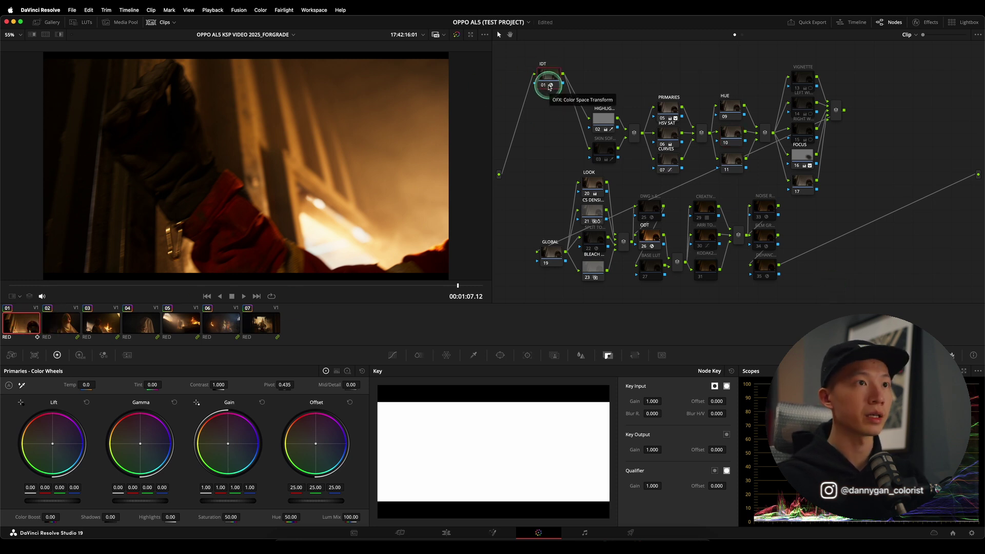
key(Delete)
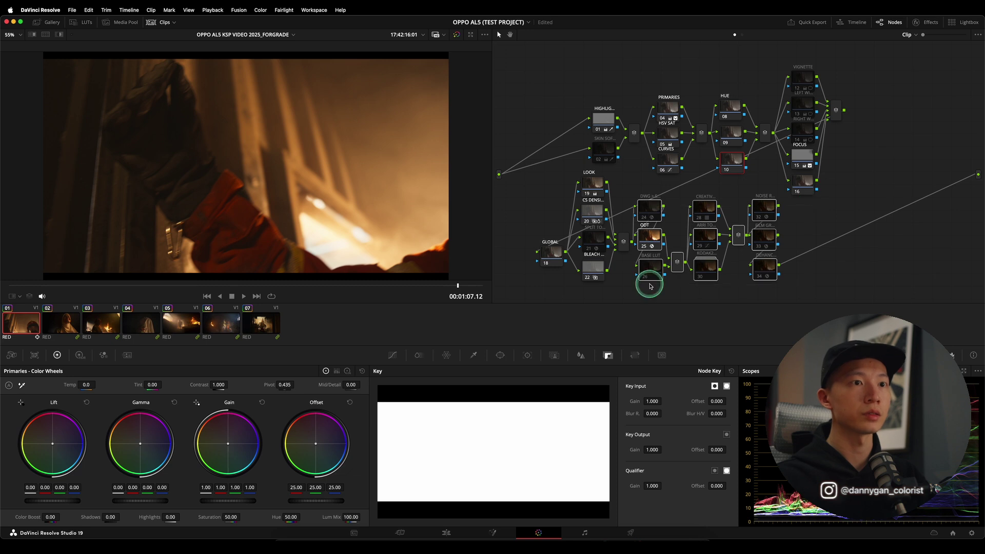
key(Delete)
drag(634, 245, 978, 174)
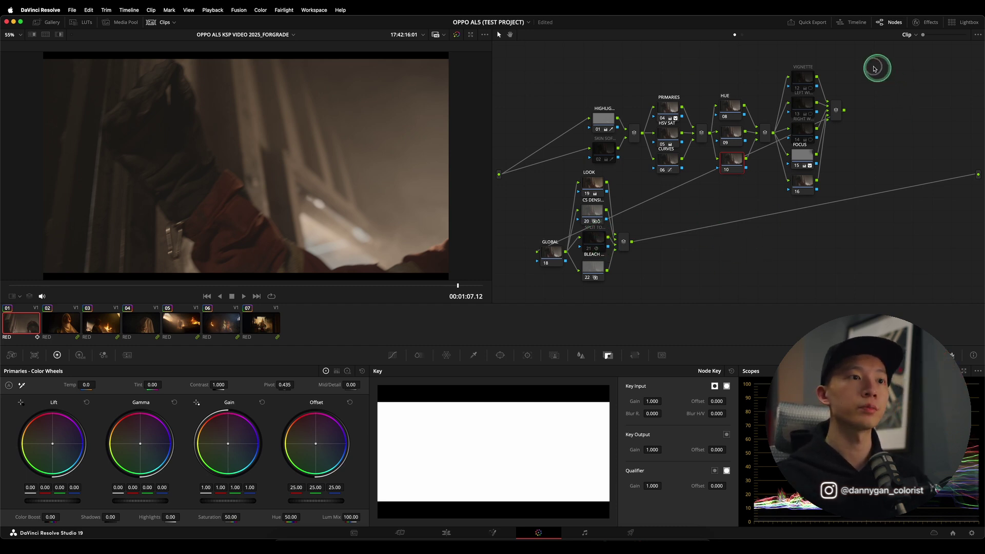
drag(879, 64, 537, 282)
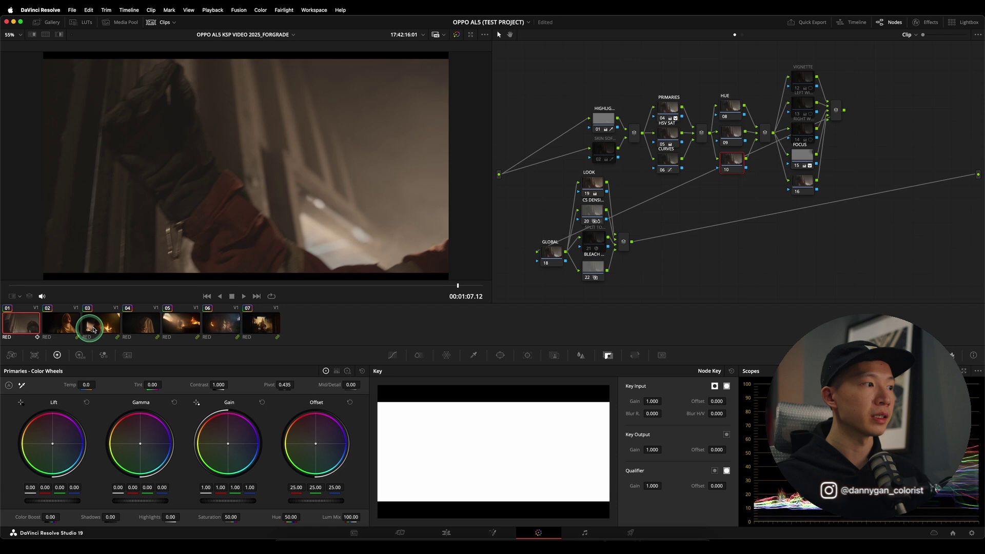
Step: Assign clip 01 to the Sequence 1 group from its thumbnail menu and play it back
right_click(26, 324)
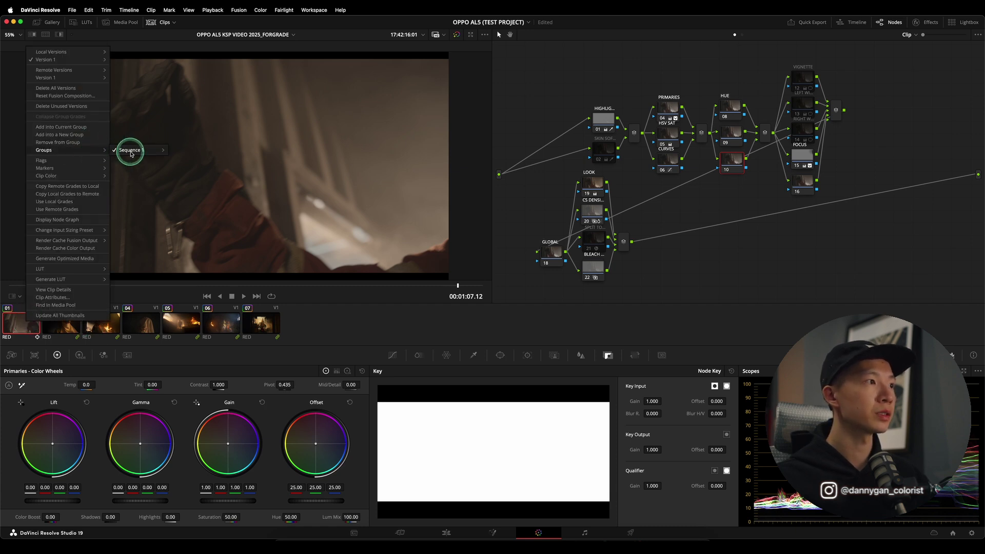
mouse_move(131, 150)
click(206, 151)
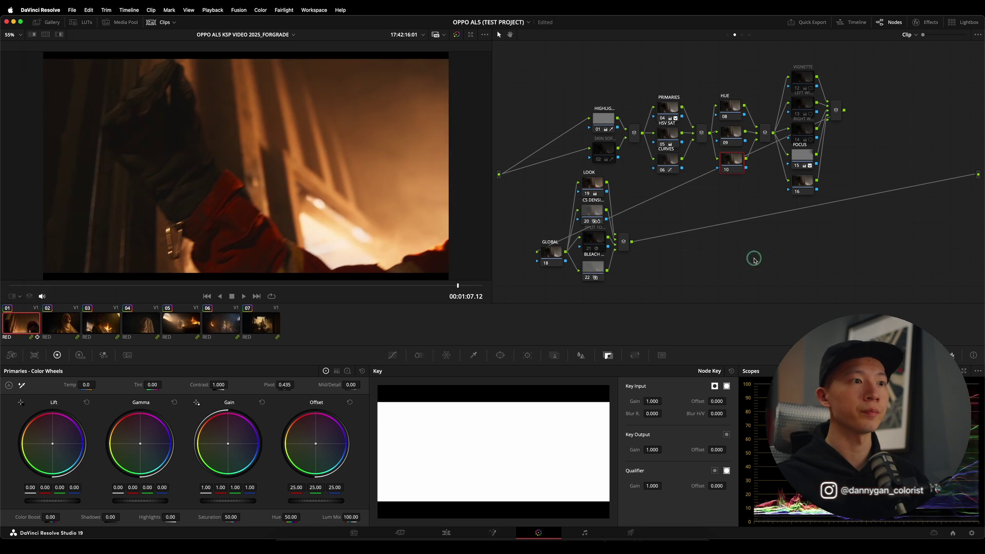
click(238, 291)
click(748, 315)
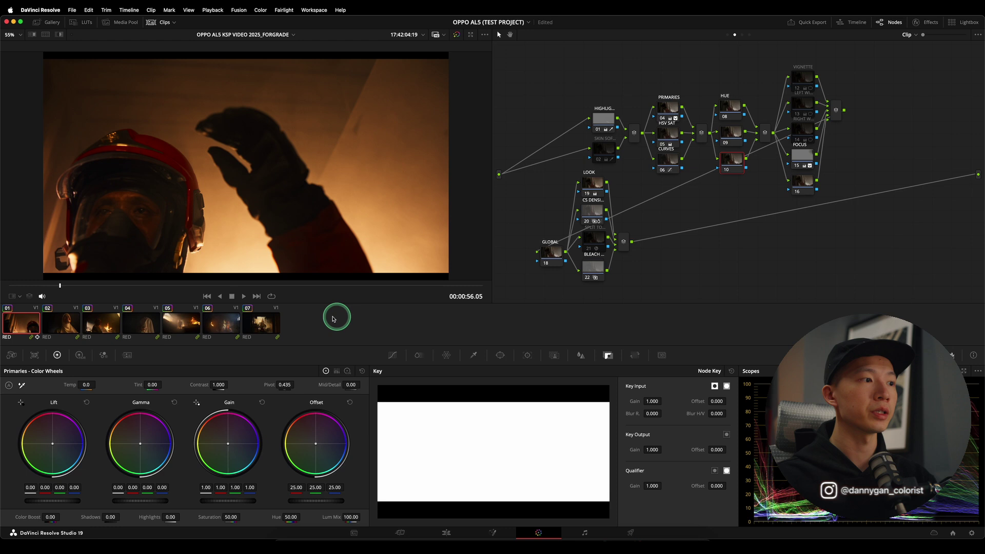
Step: Open clip 07, switch to the Group Post-Clip graph, and select its LUT node
click(267, 323)
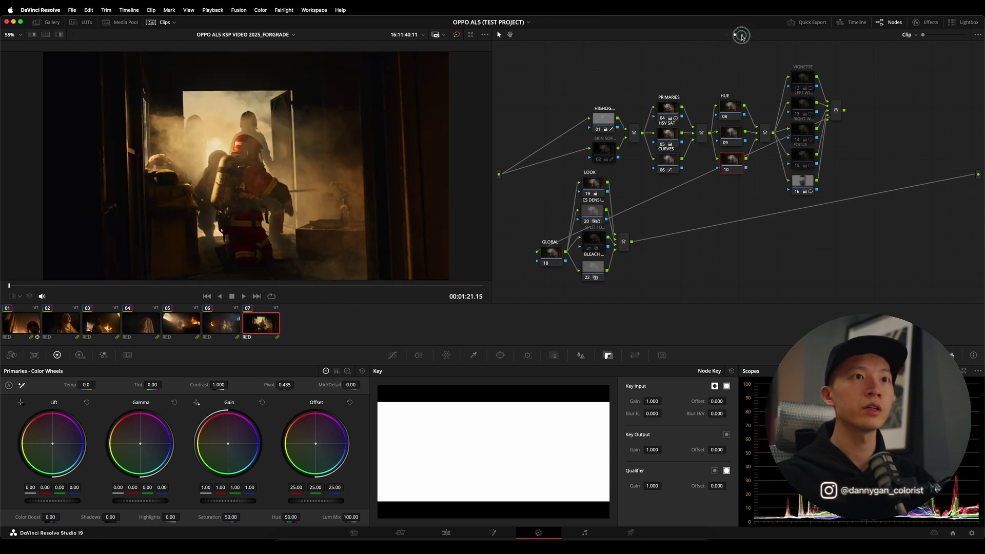
click(741, 36)
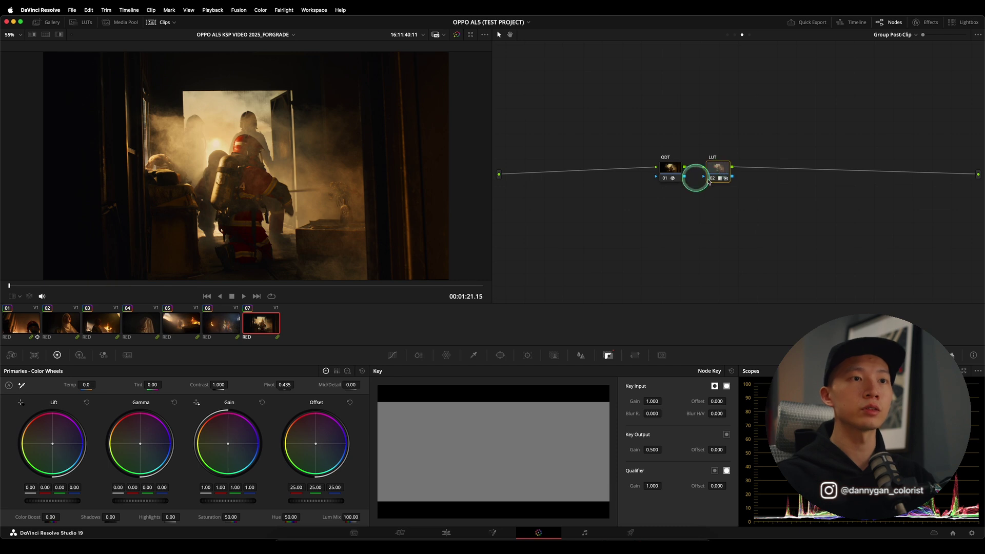
click(723, 178)
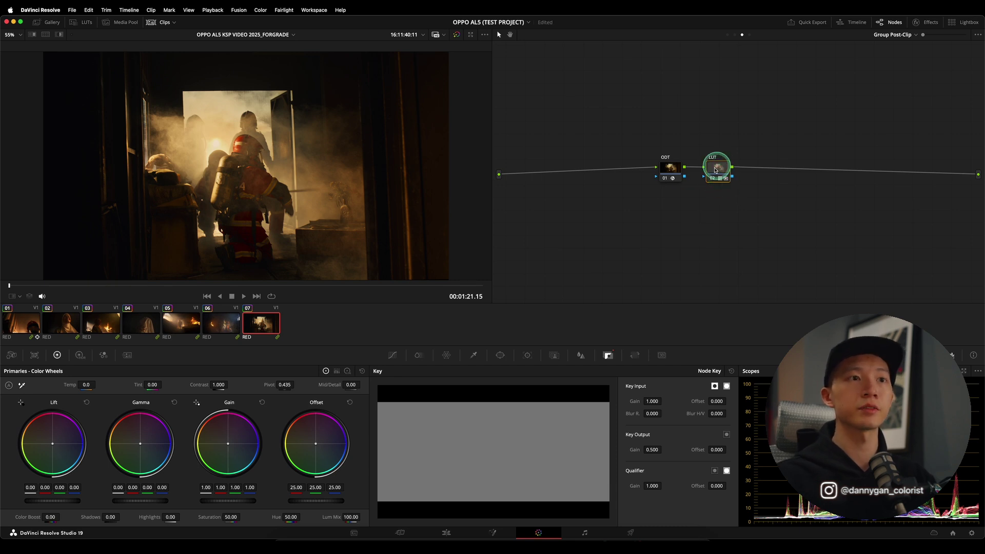